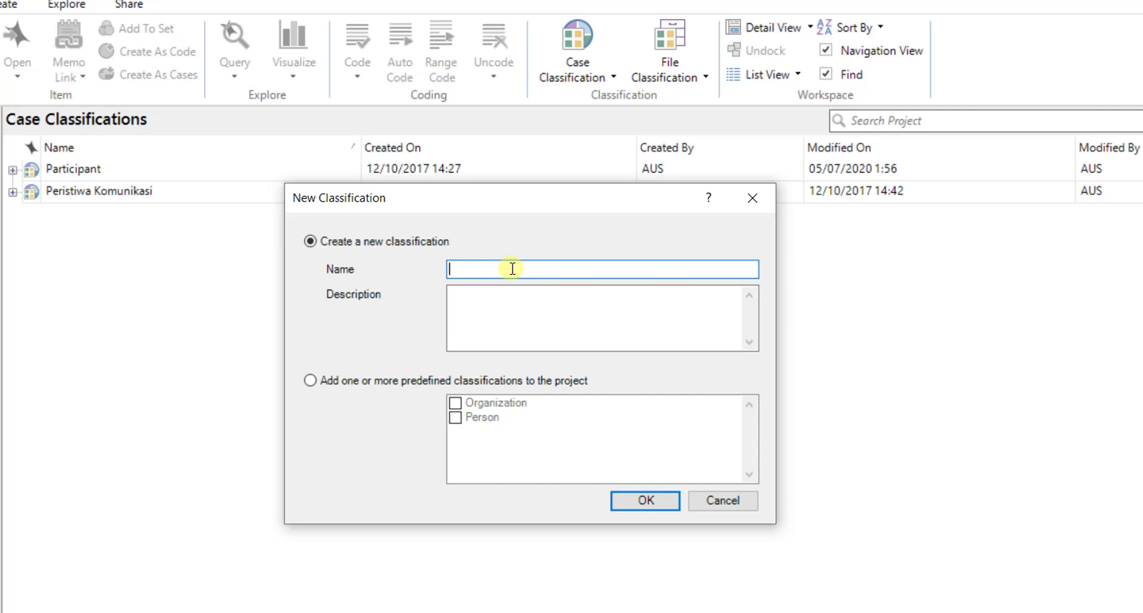
- Create a new case classification named Informan and open its classification sheet
type("Informan")
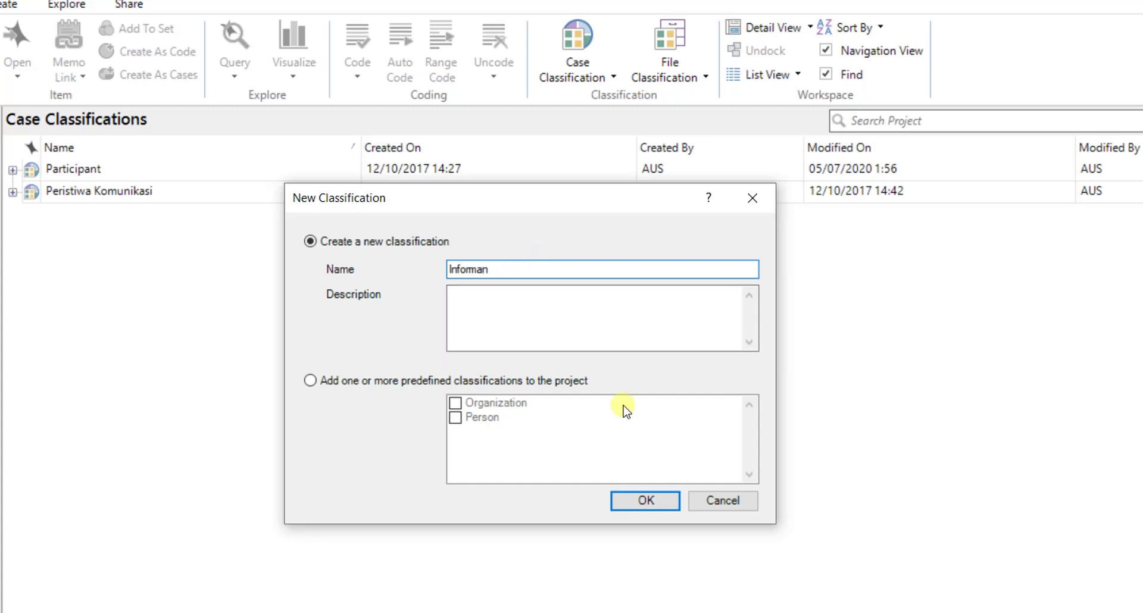
left_click(647, 499)
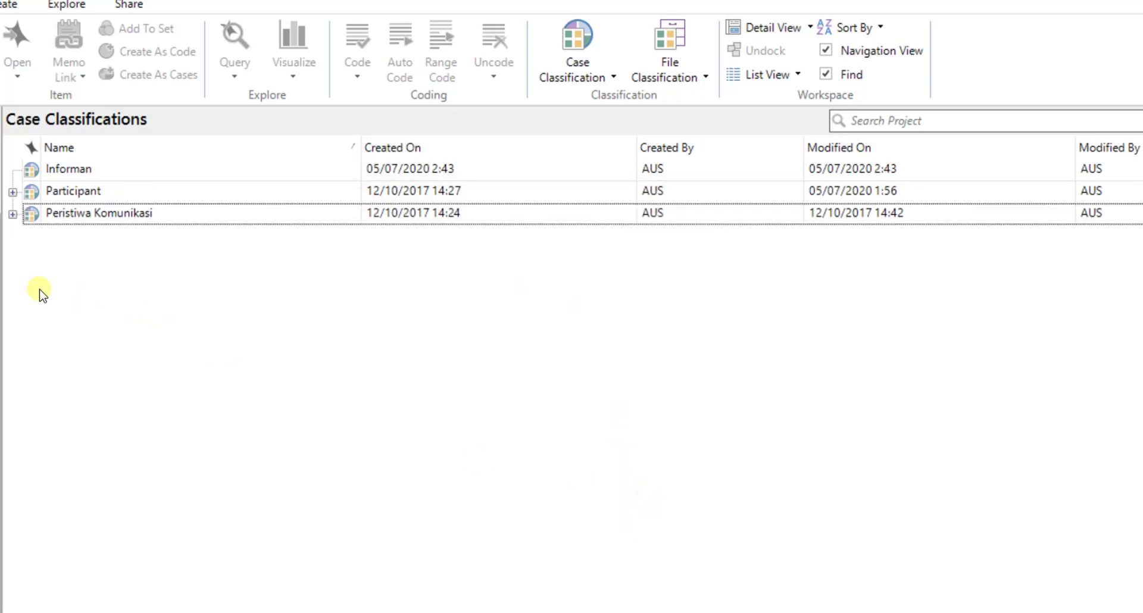
left_click(84, 172)
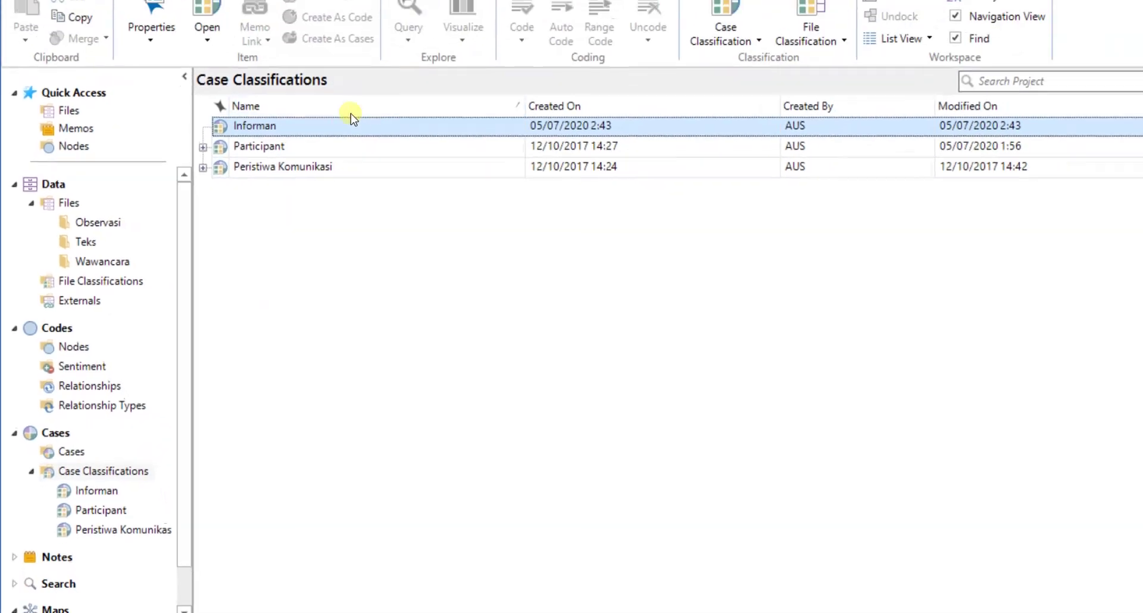
double_click(438, 67)
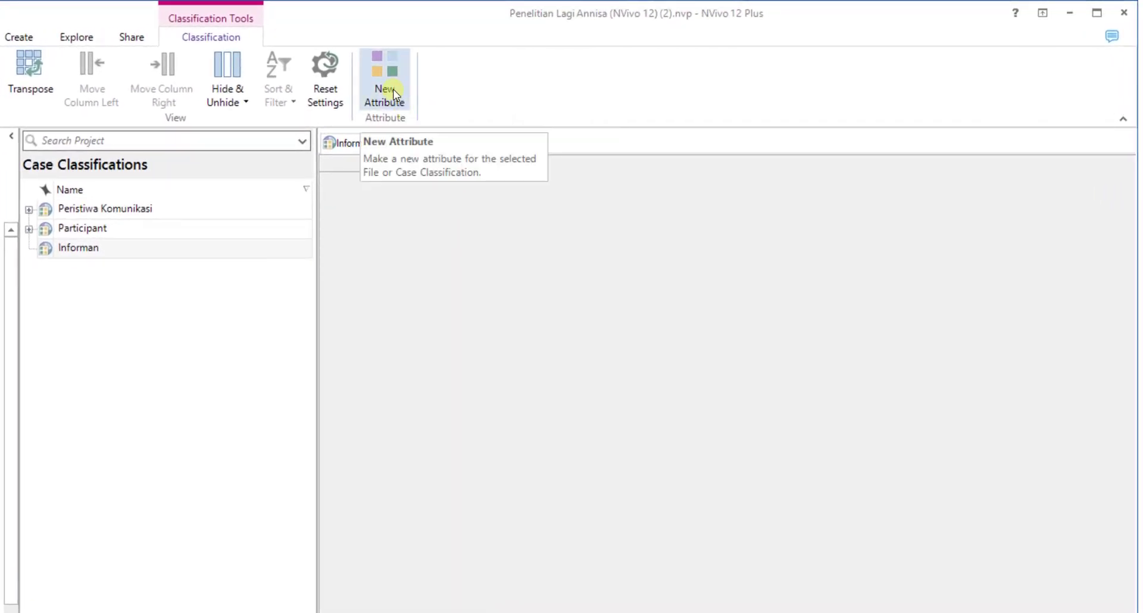
- Add two text attributes to the Informan classification, named Kelompok Umur and Jenis Kelamin
left_click(393, 88)
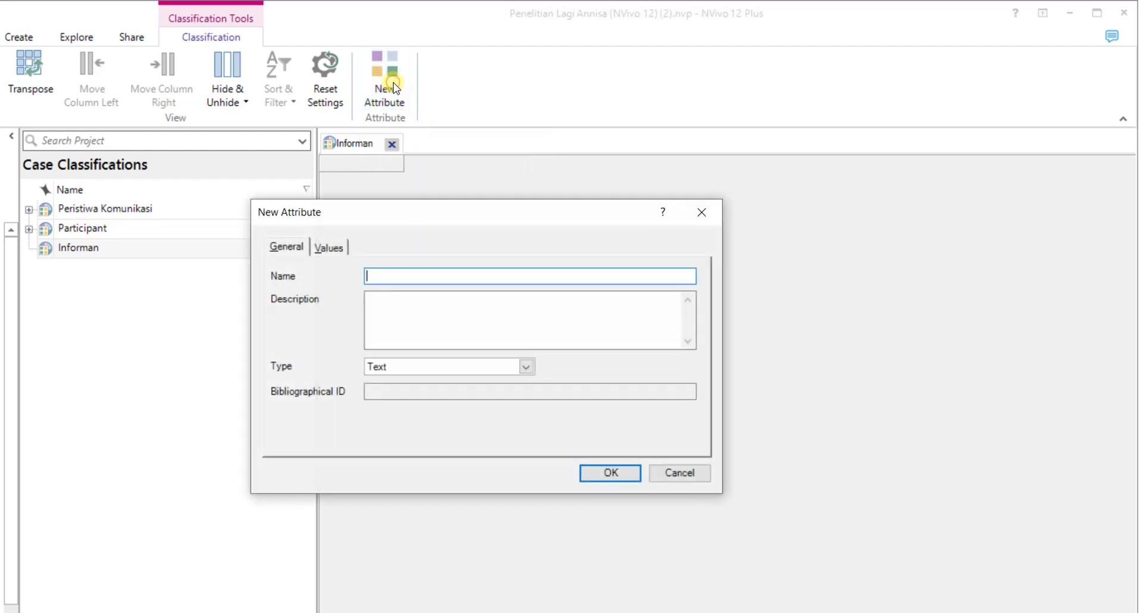
left_click(422, 278)
type("Kelompok Umur")
left_click(609, 473)
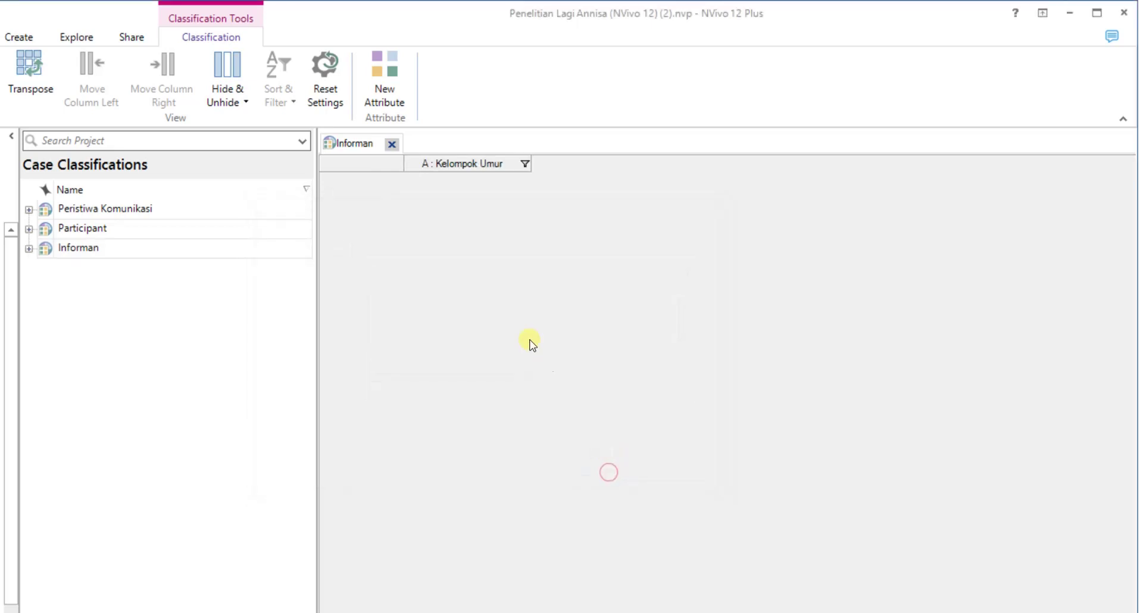
left_click(398, 110)
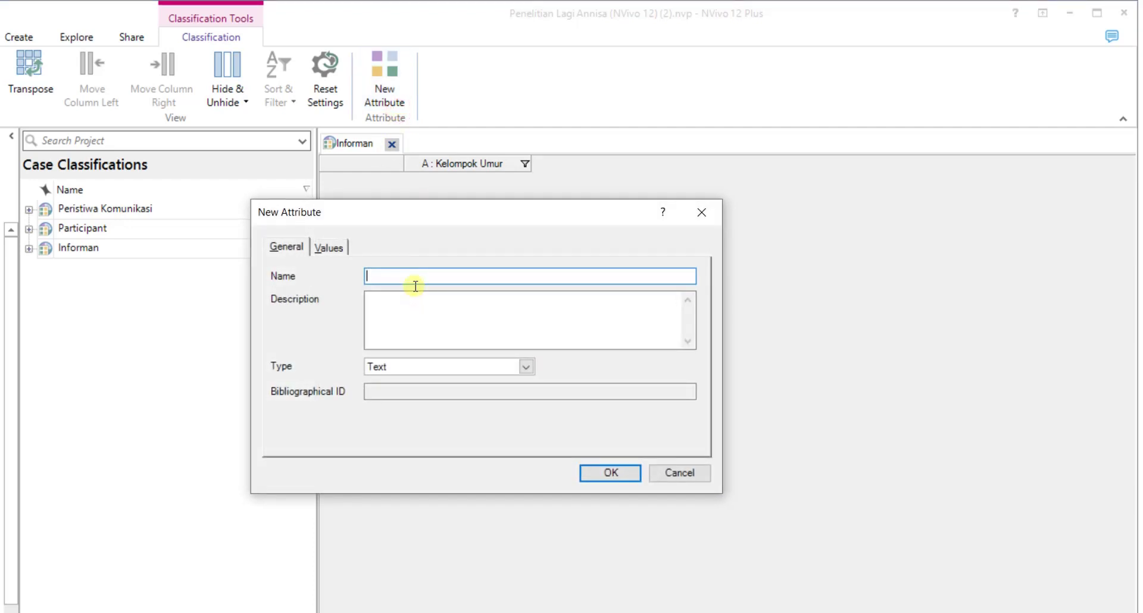
type("Jenis Kelamin")
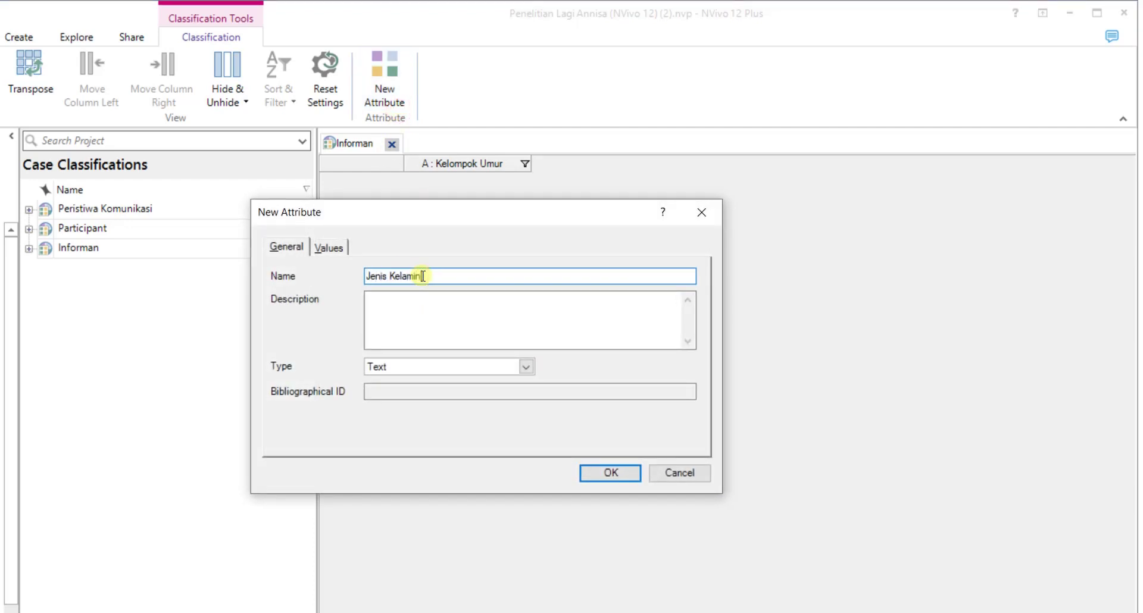
left_click(594, 477)
- Add two more text attributes to the Informan classification, named Pendidikan and Pekerjaan
left_click(410, 81)
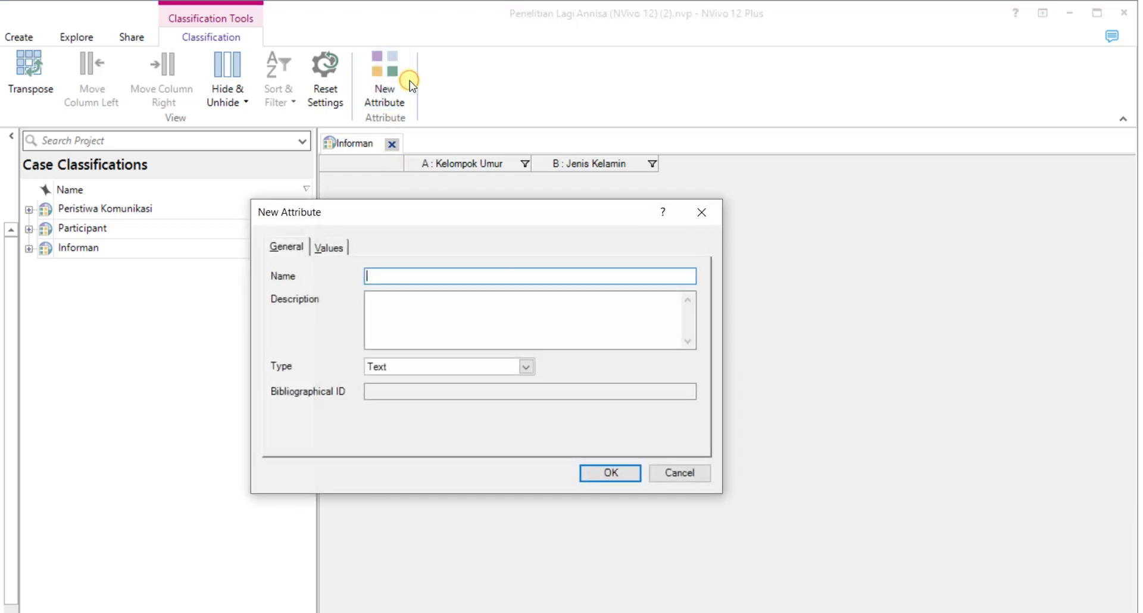
type("Pendidikan")
left_click(613, 487)
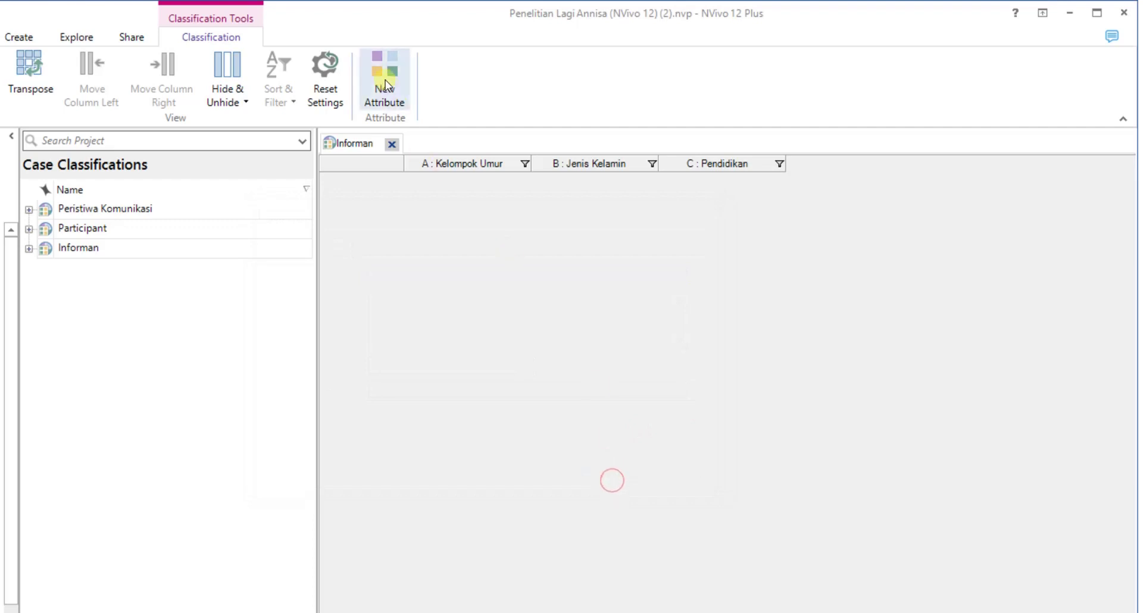
left_click(380, 73)
type("Pekerjaan")
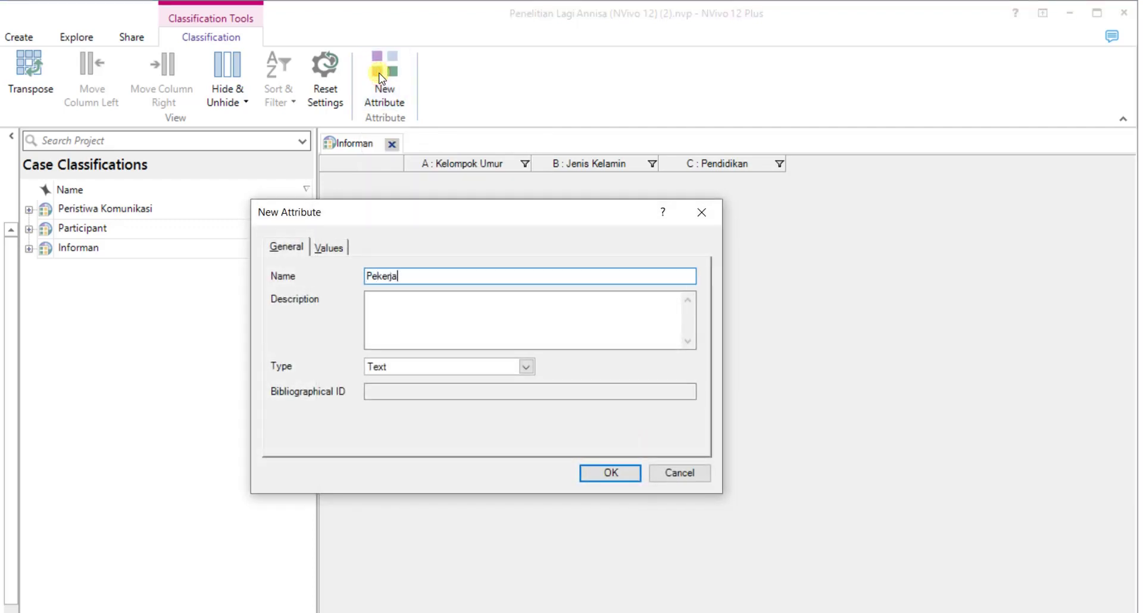
key("Return")
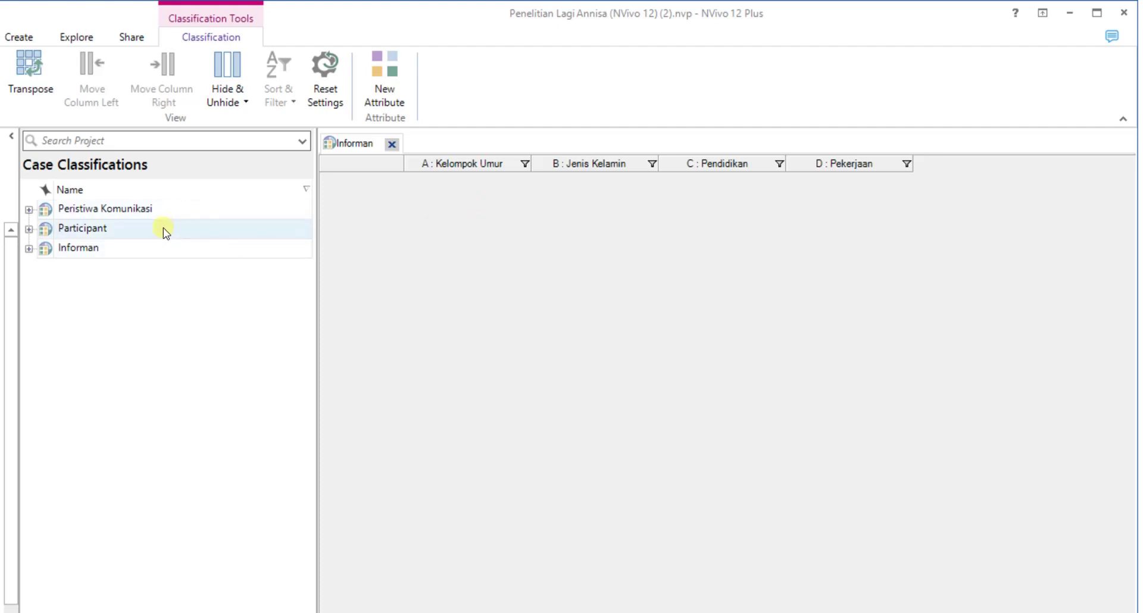
- Add the values 25-30 tahun and 30-35 tahun to Informan's Kelompok Umur attribute
left_click(29, 249)
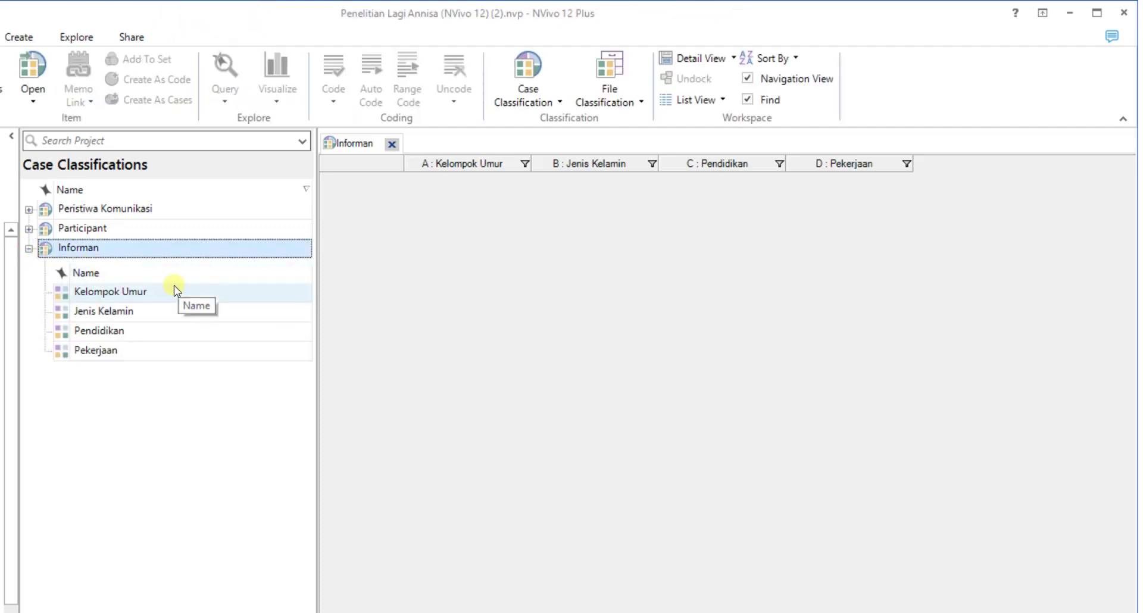
right_click(125, 295)
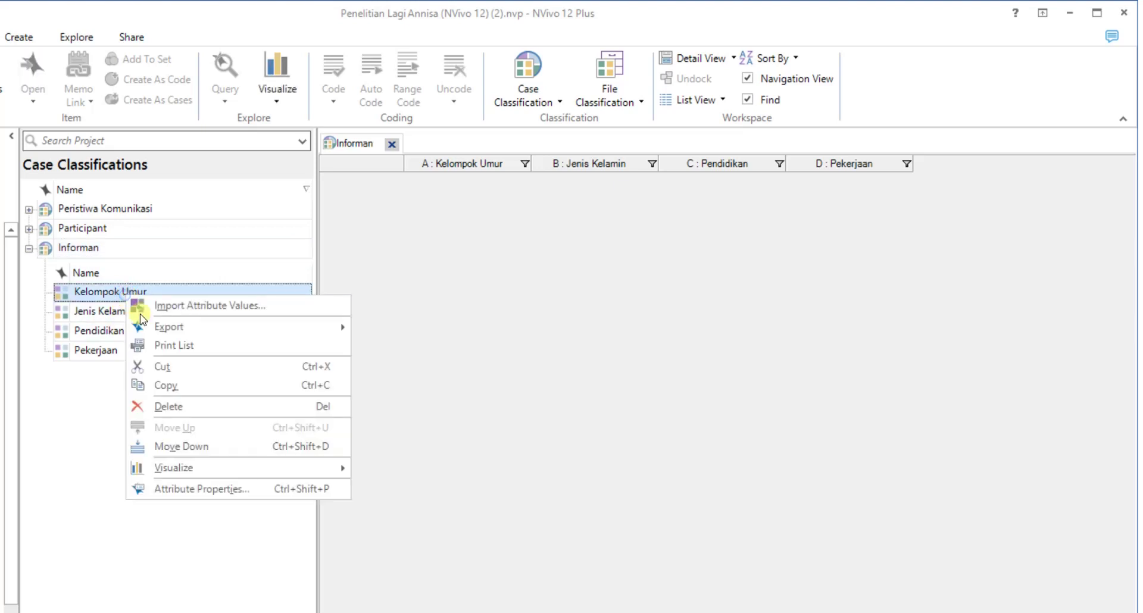
left_click(206, 493)
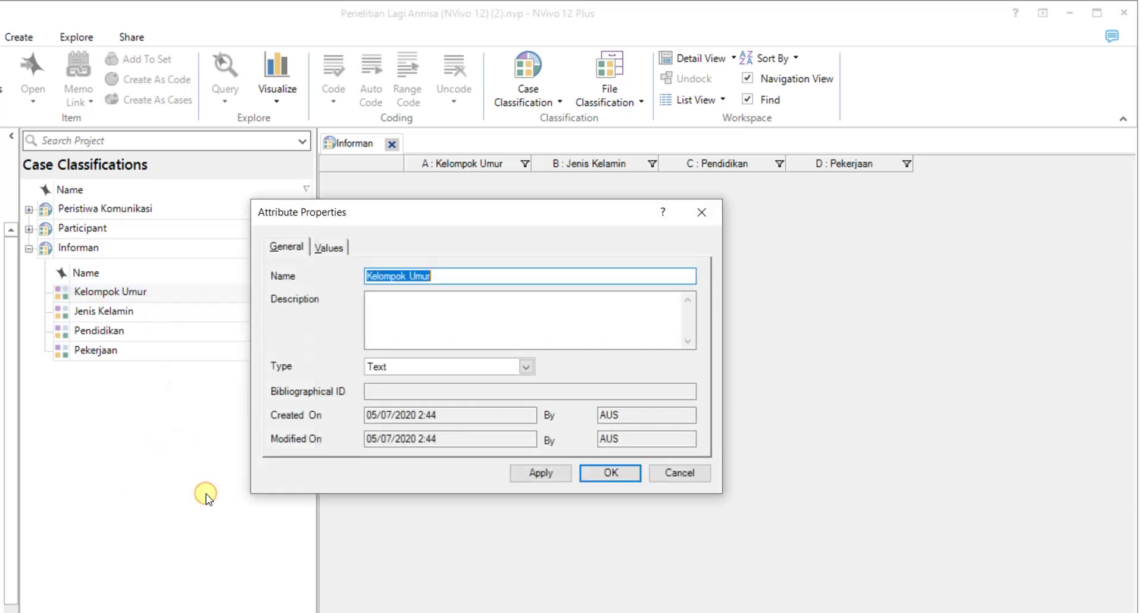
left_click(327, 251)
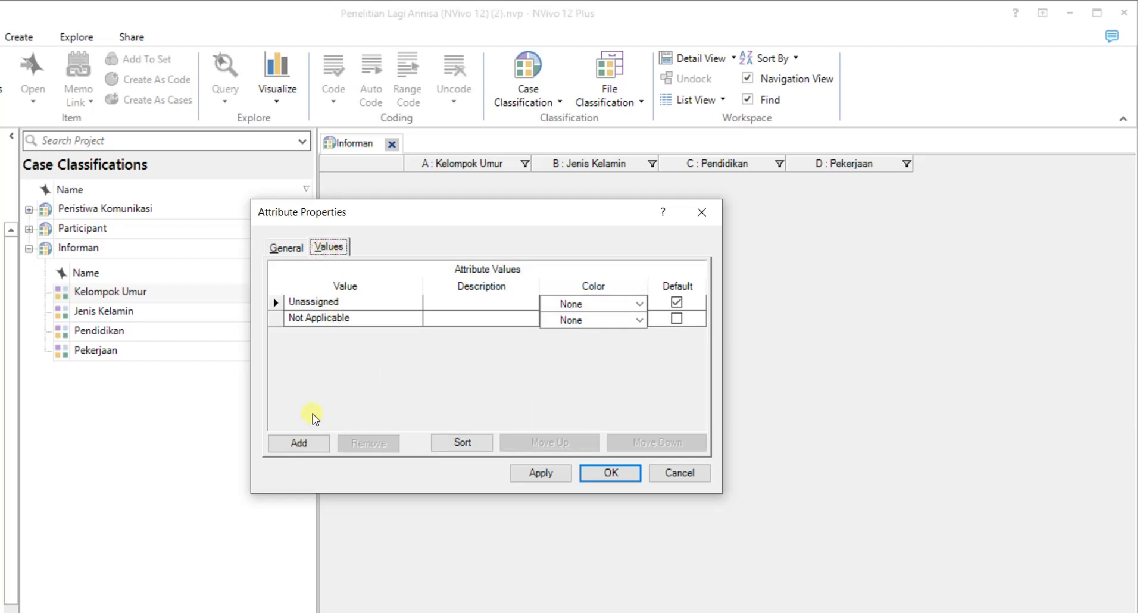
left_click(305, 445)
left_click(309, 336)
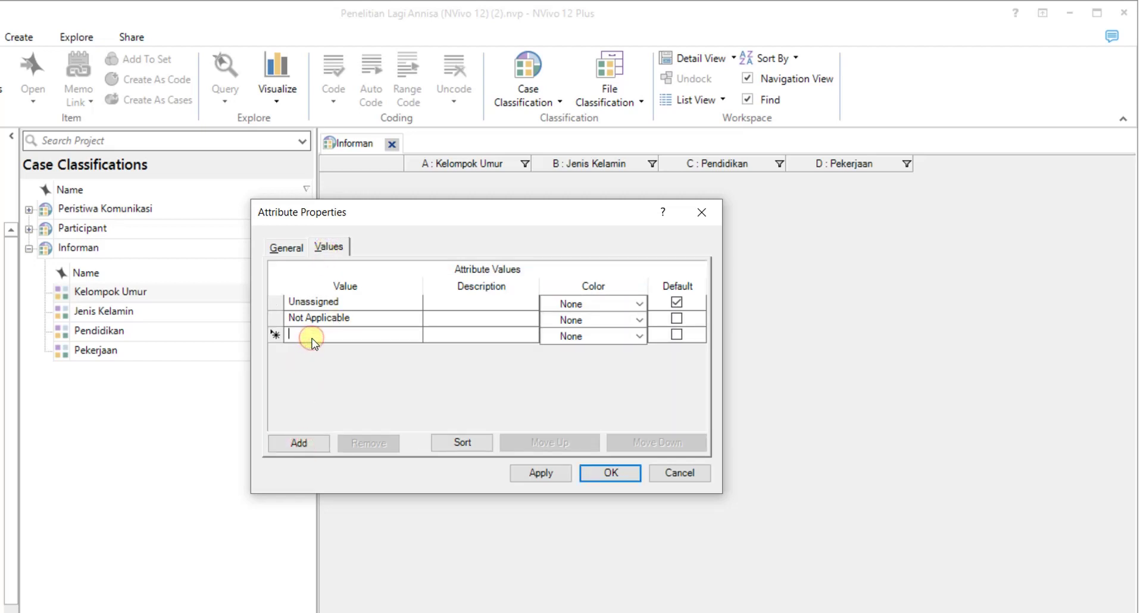
left_click(312, 337)
type("30 tahun")
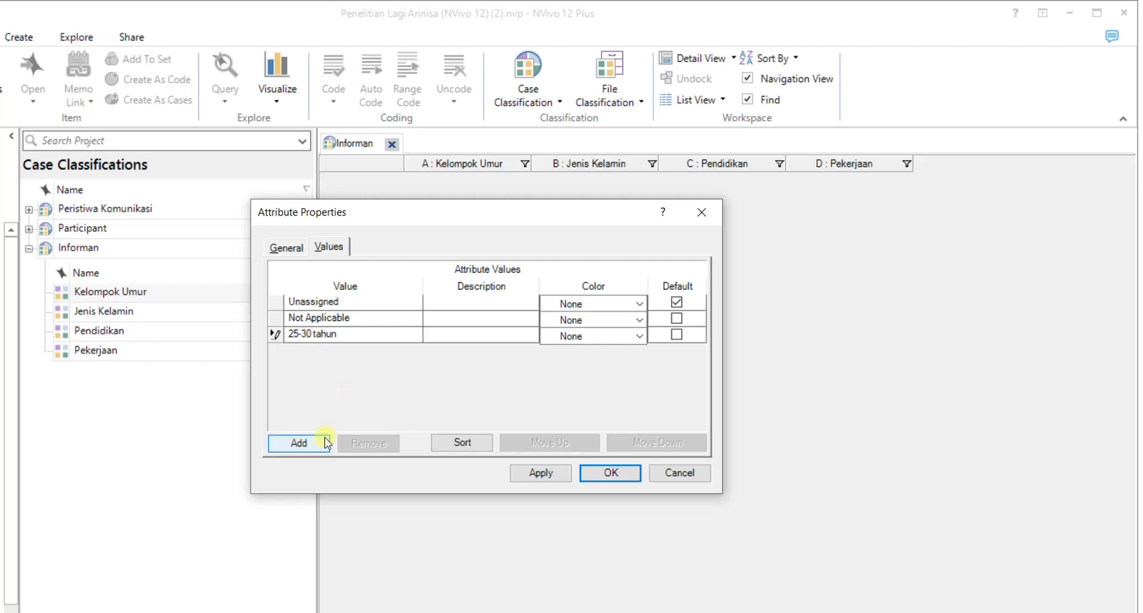
left_click(301, 444)
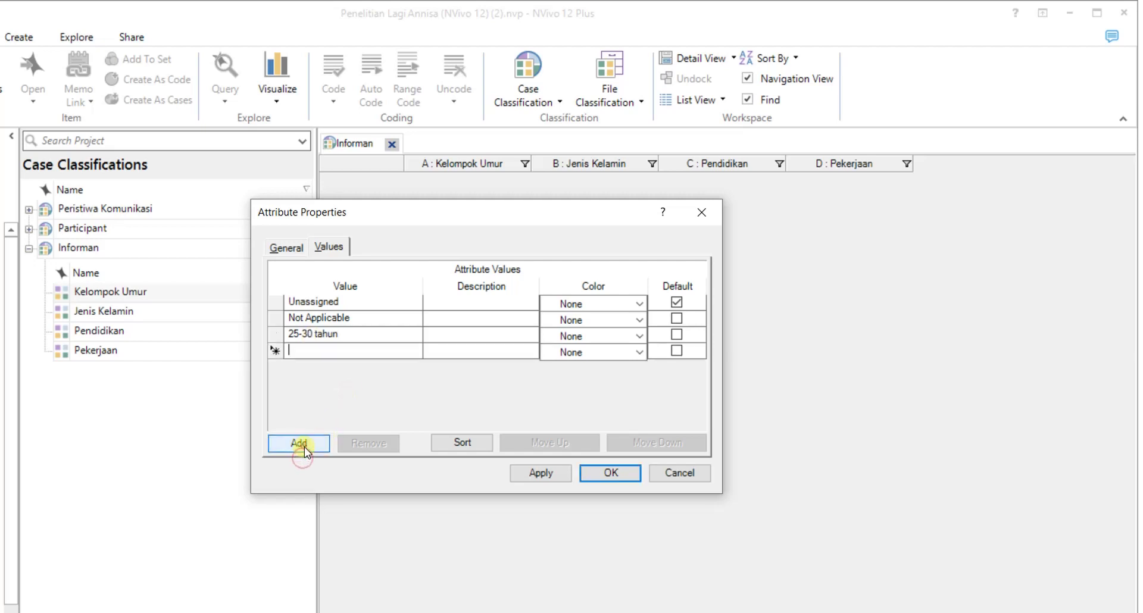
left_click(315, 355)
type("30-35 tahun")
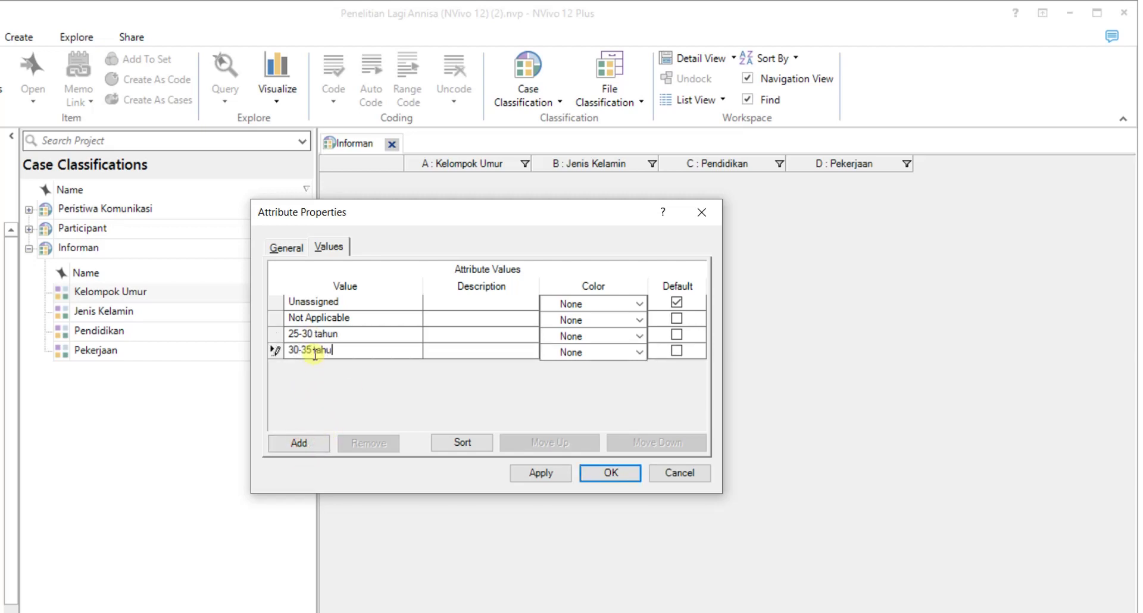
- Add the values 35-40 tahun and 40-45 tahun to the Kelompok Umur attribute and save its properties
left_click(305, 444)
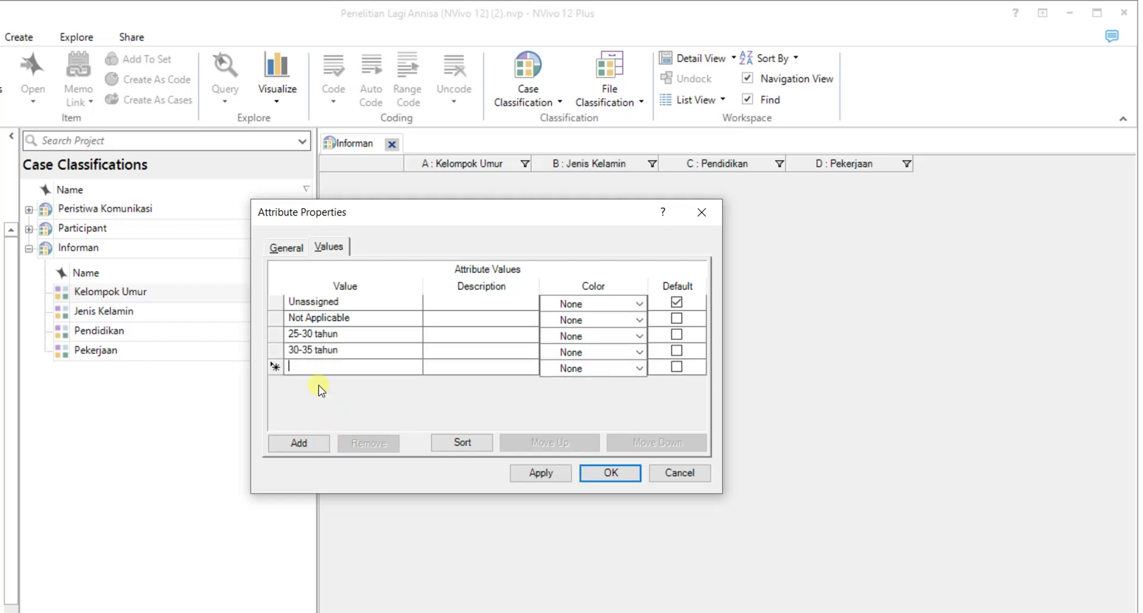
type("35-40 tahun")
left_click(314, 444)
type("40-45 tahu")
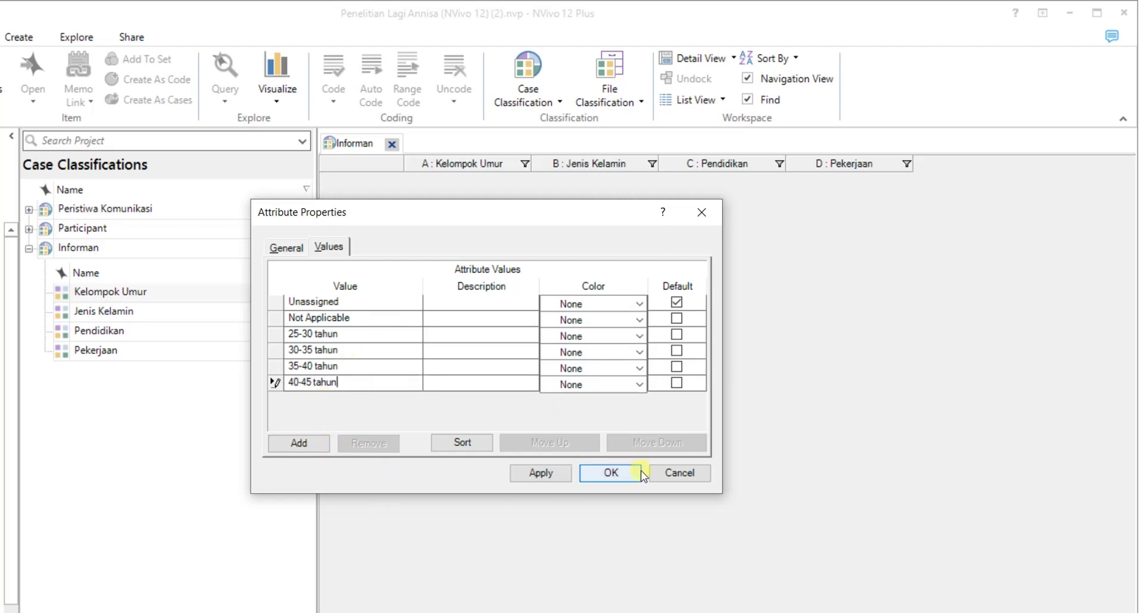
left_click(617, 476)
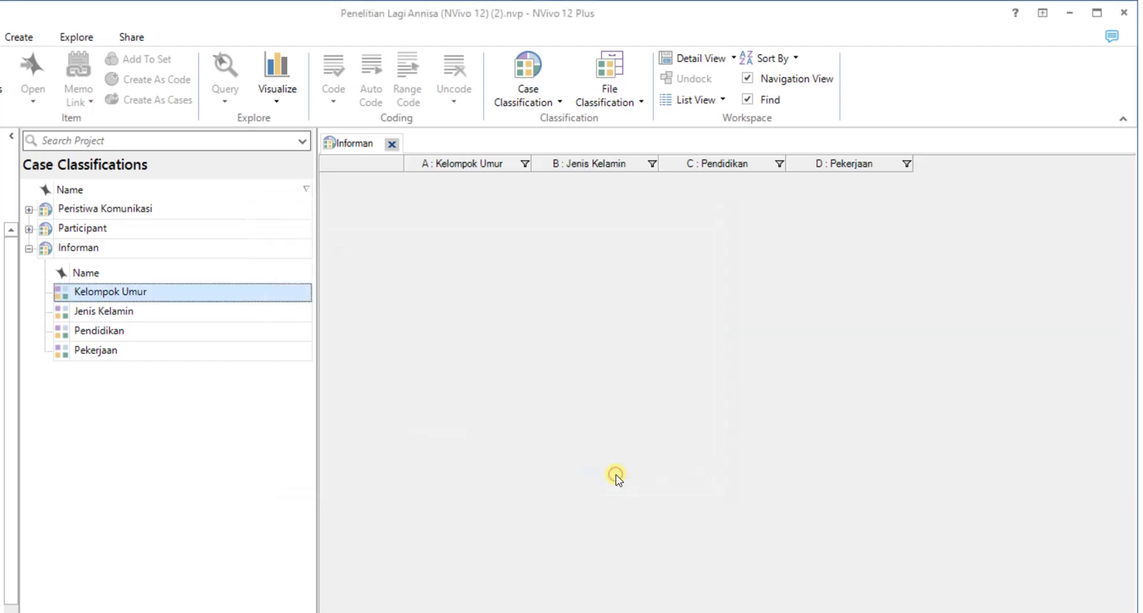
- Add the values Perempuan and Laki-laki to the Jenis Kelamin attribute and save its properties
left_click(175, 316)
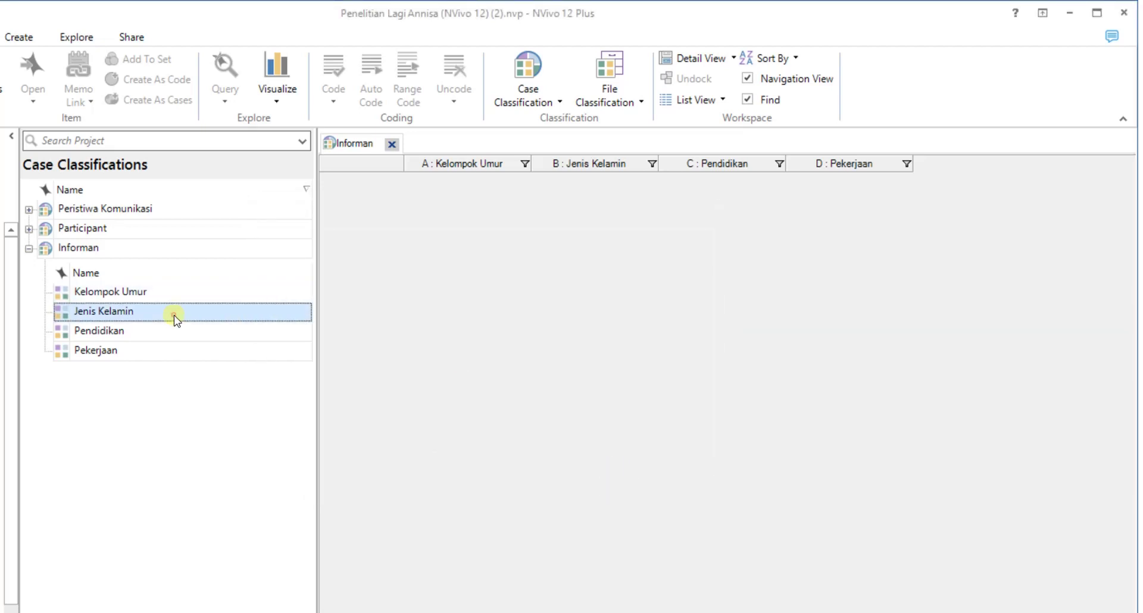
right_click(121, 311)
left_click(182, 503)
left_click(329, 247)
left_click(299, 443)
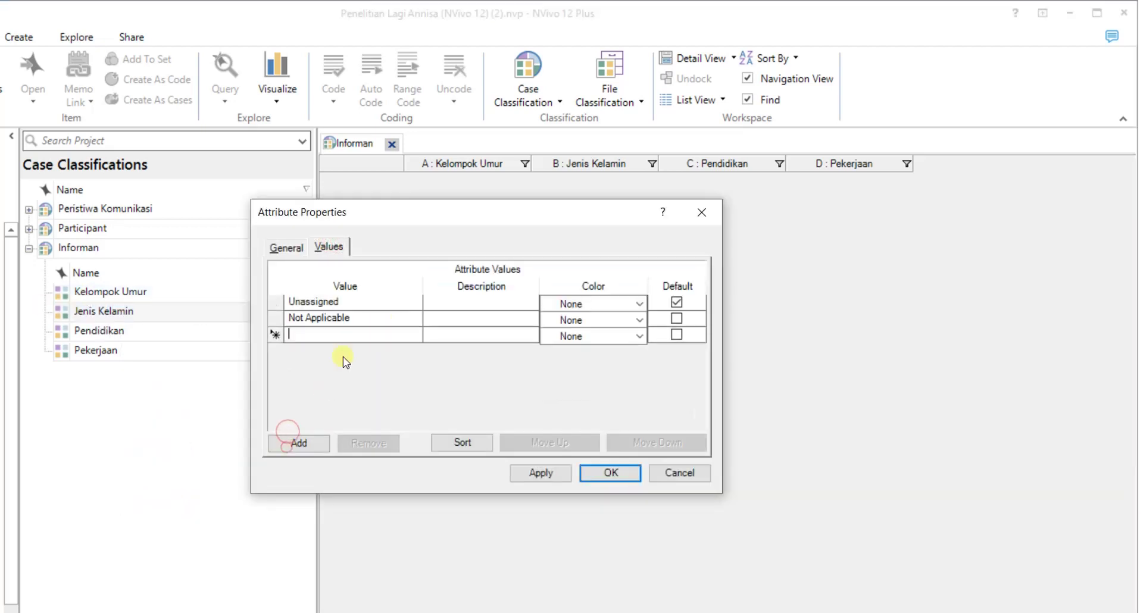
type("Perempuan")
left_click(299, 444)
type("Laki-laki")
left_click(611, 473)
- Add the values SMP, SMA and S1 to the Pendidikan attribute and save its properties
double_click(176, 331)
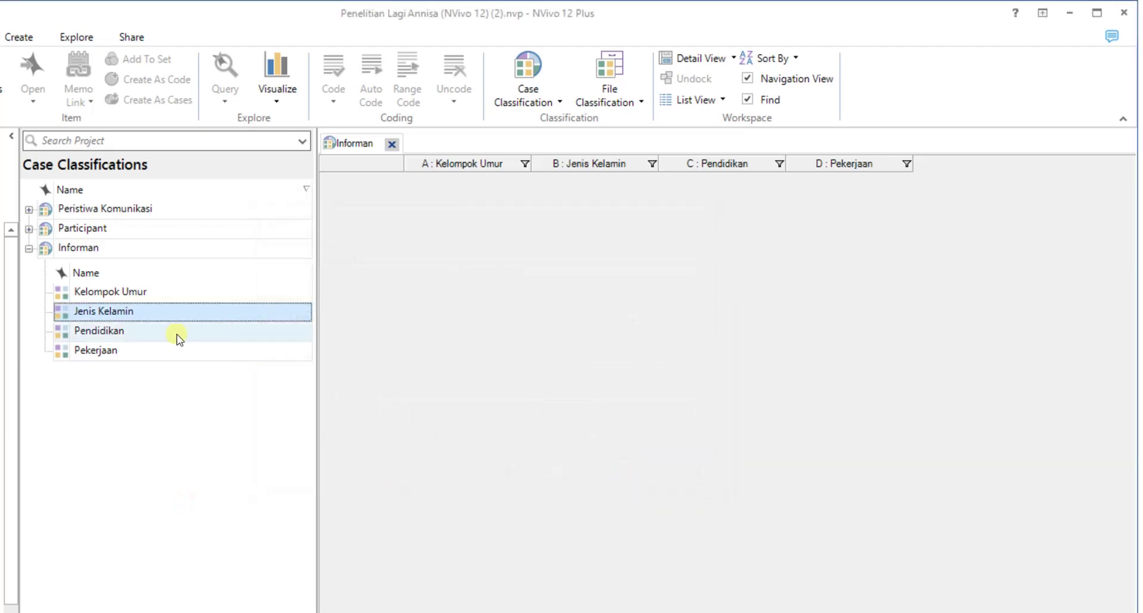
left_click(329, 246)
left_click(280, 448)
type("SMP")
left_click(302, 443)
type("SMA")
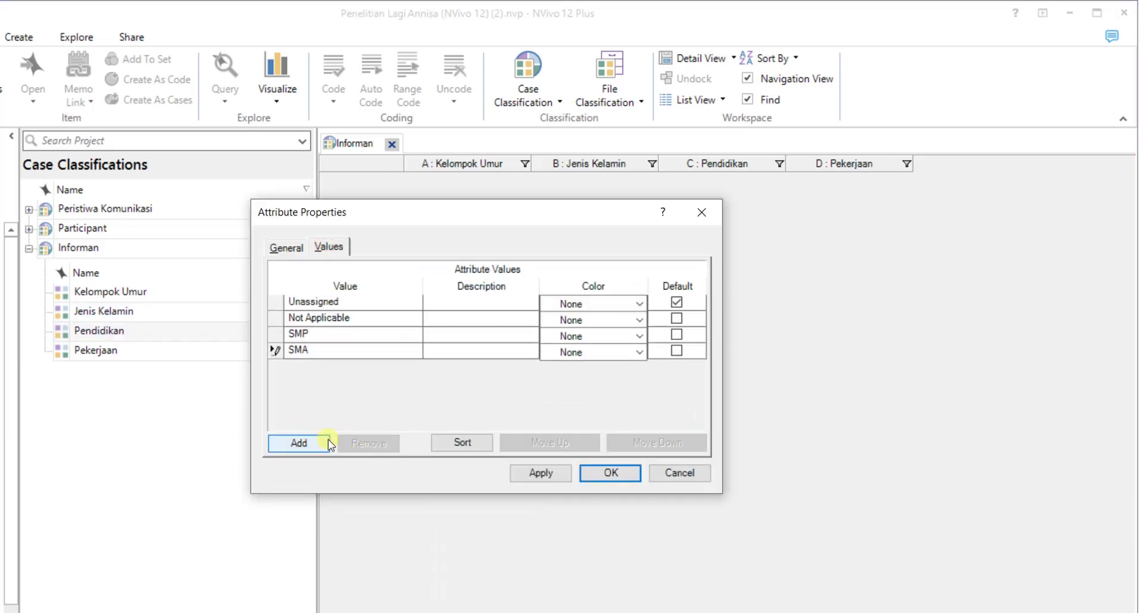
left_click(326, 443)
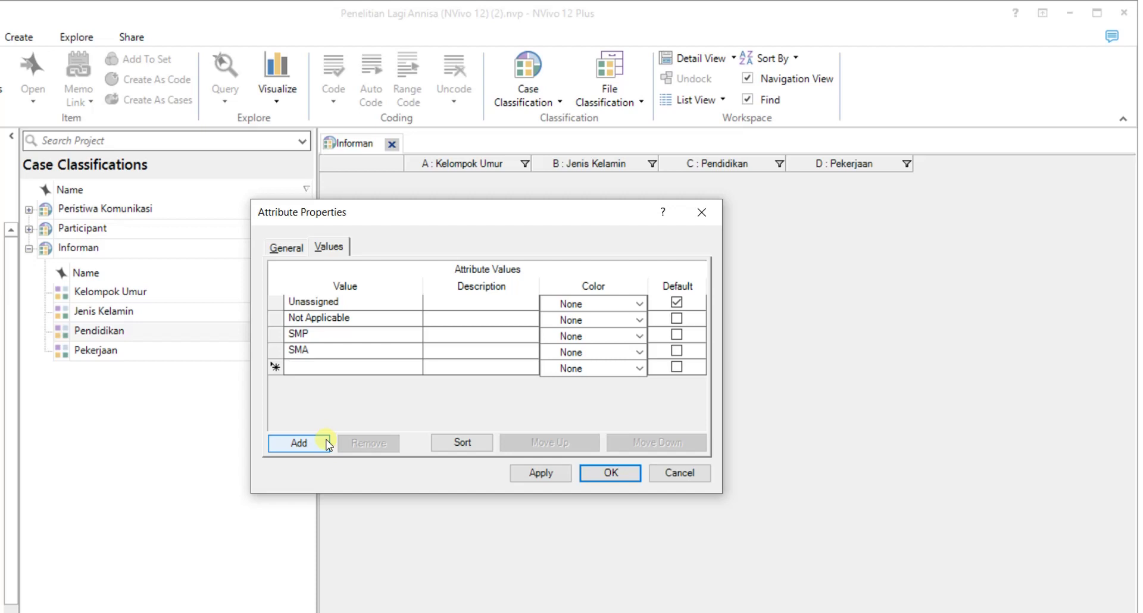
type("S1")
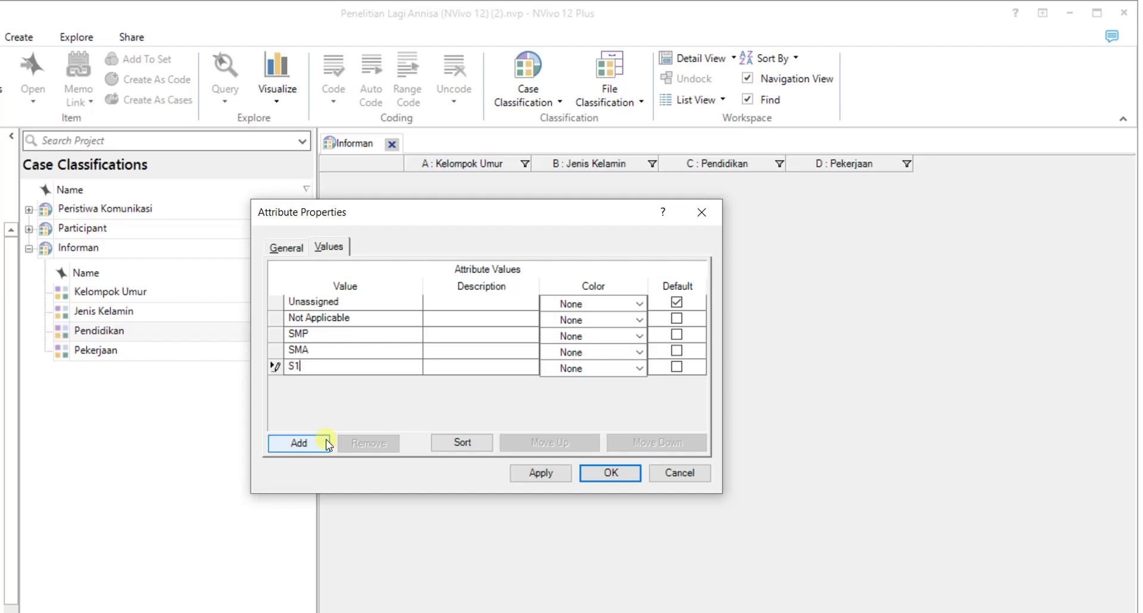
left_click(619, 475)
- Add the values DOSEN, PETANI and IBU RUMAH TANGGA to the Pekerjaan attribute and save its properties
right_click(124, 357)
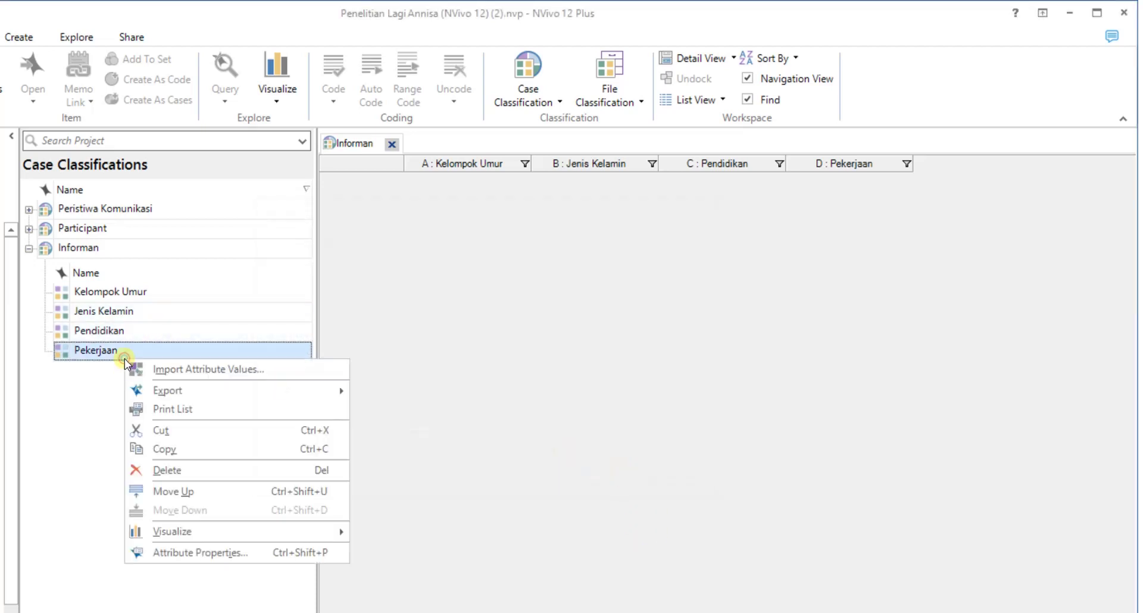
left_click(197, 552)
left_click(328, 247)
left_click(298, 443)
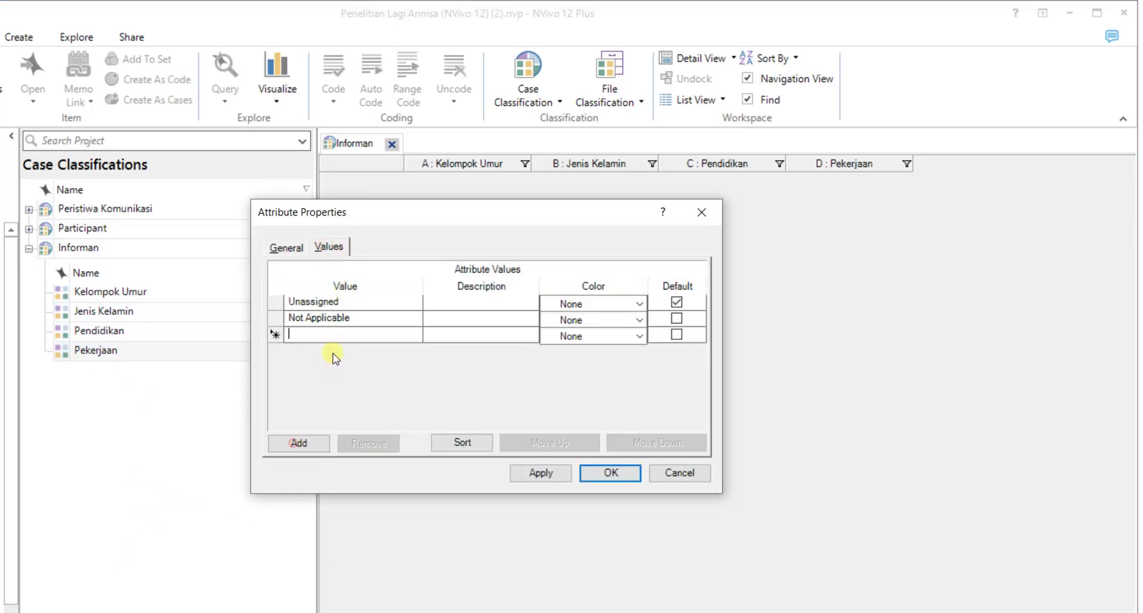
type("DOSEN")
left_click(290, 449)
type("PETANI")
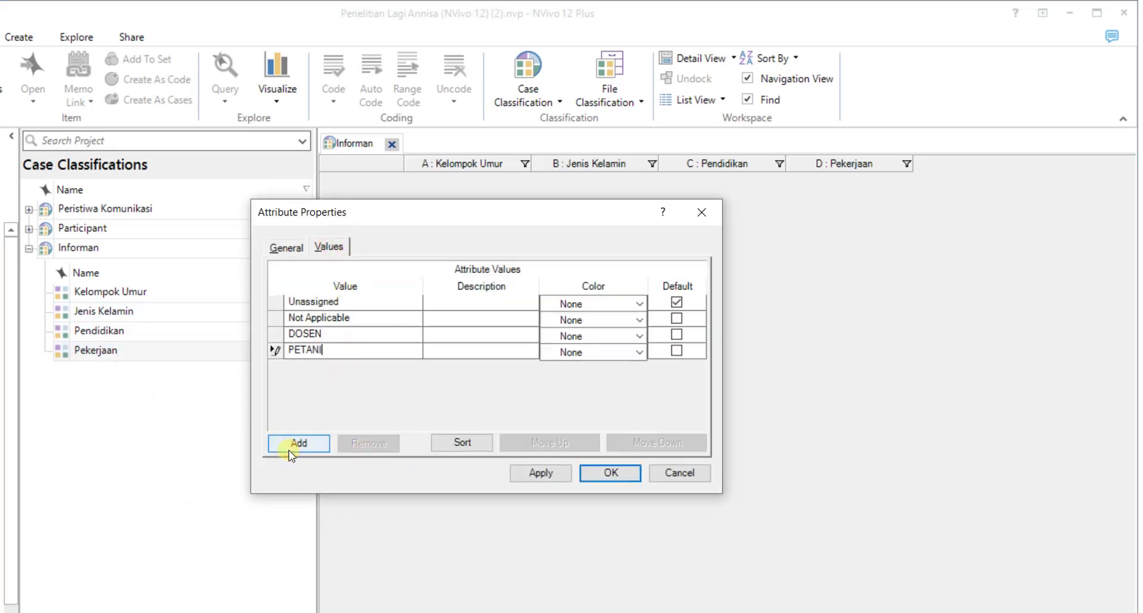
left_click(320, 446)
type("IBU RUMAH TANGGA")
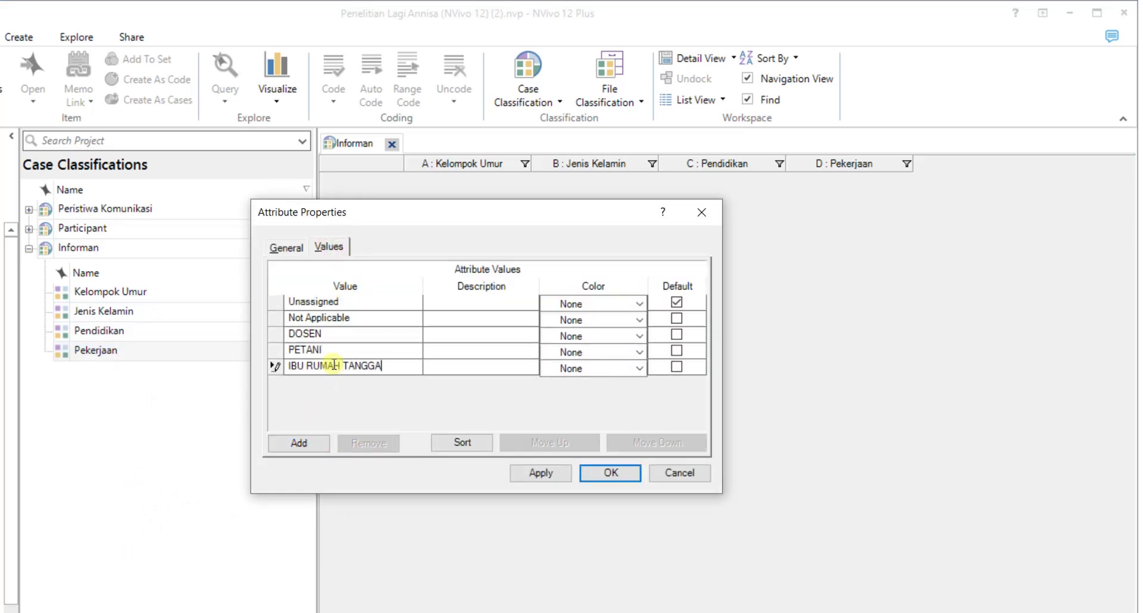
key("Return")
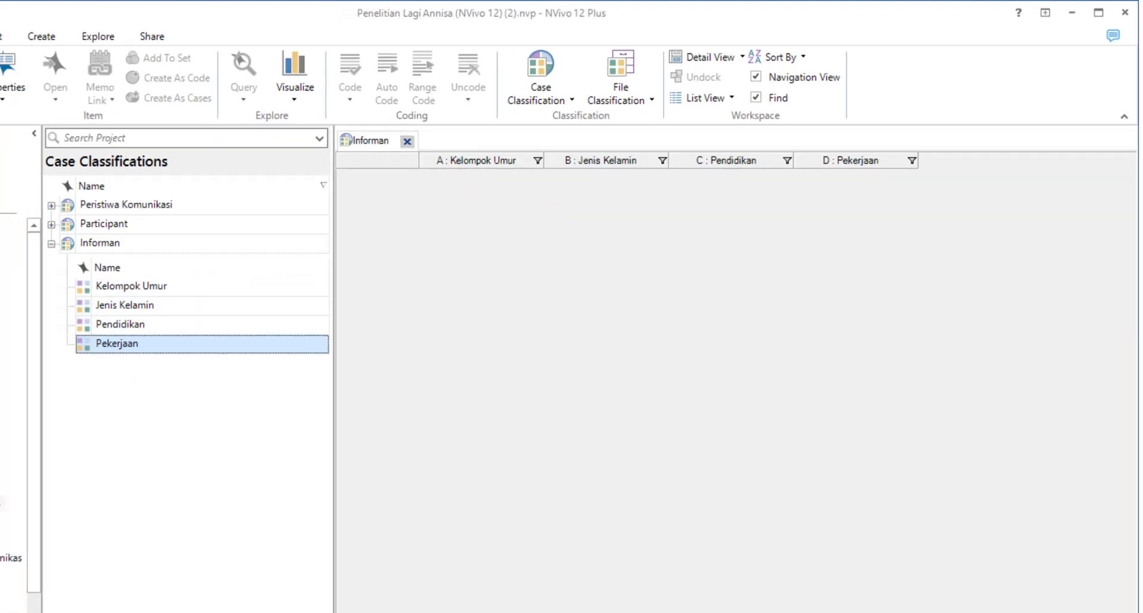
- Assign the Informan classification to the Participant cases named after individuals and to the Riau case
left_click(59, 434)
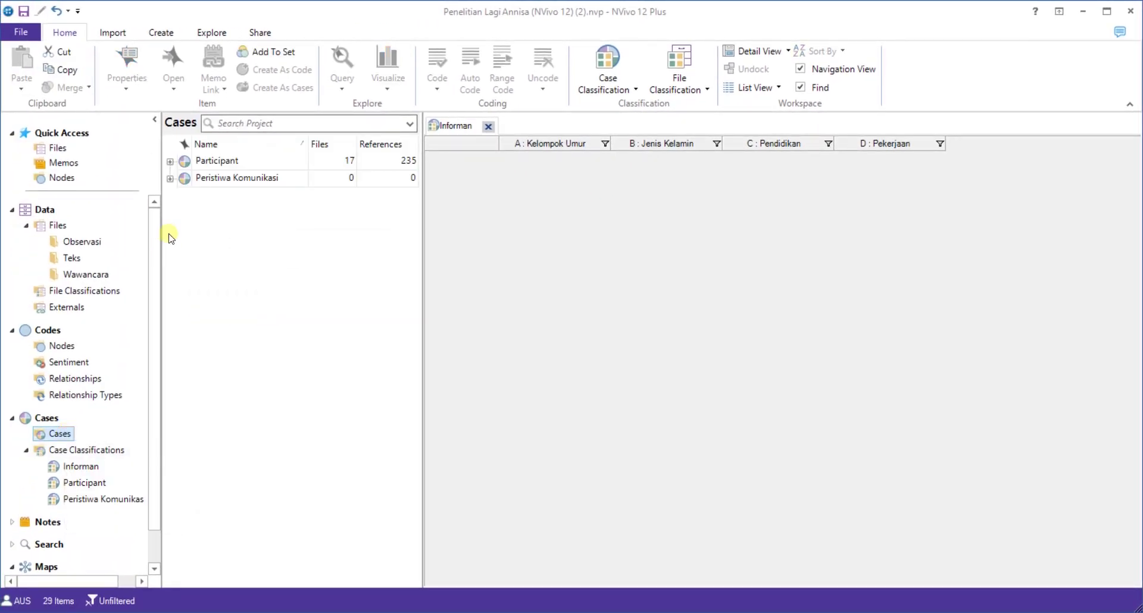
left_click(171, 162)
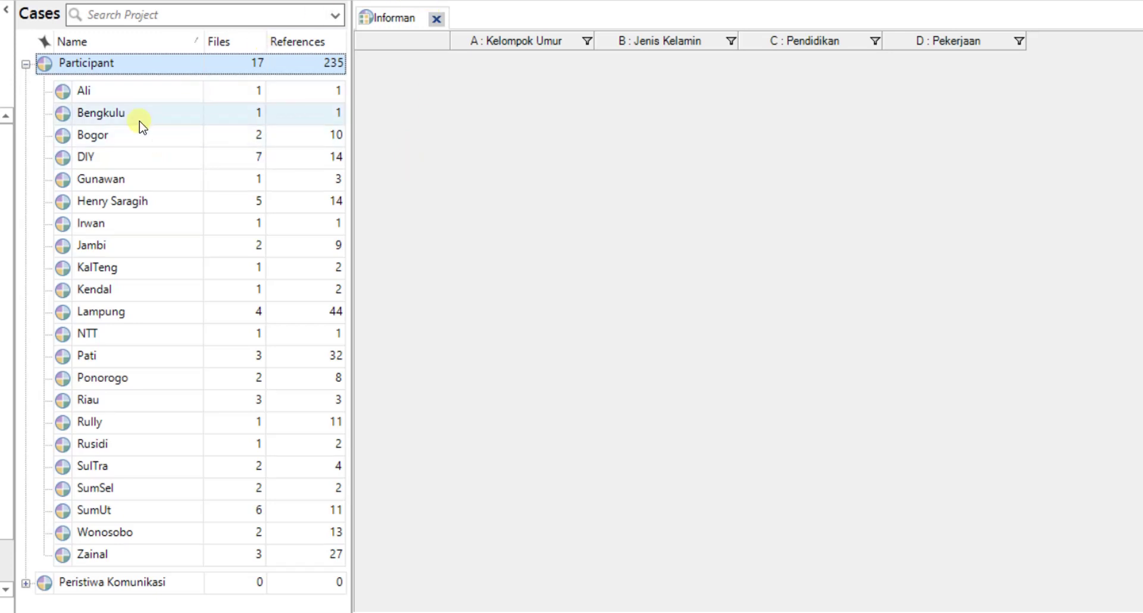
left_click(142, 99)
left_click(144, 186, "ctrl")
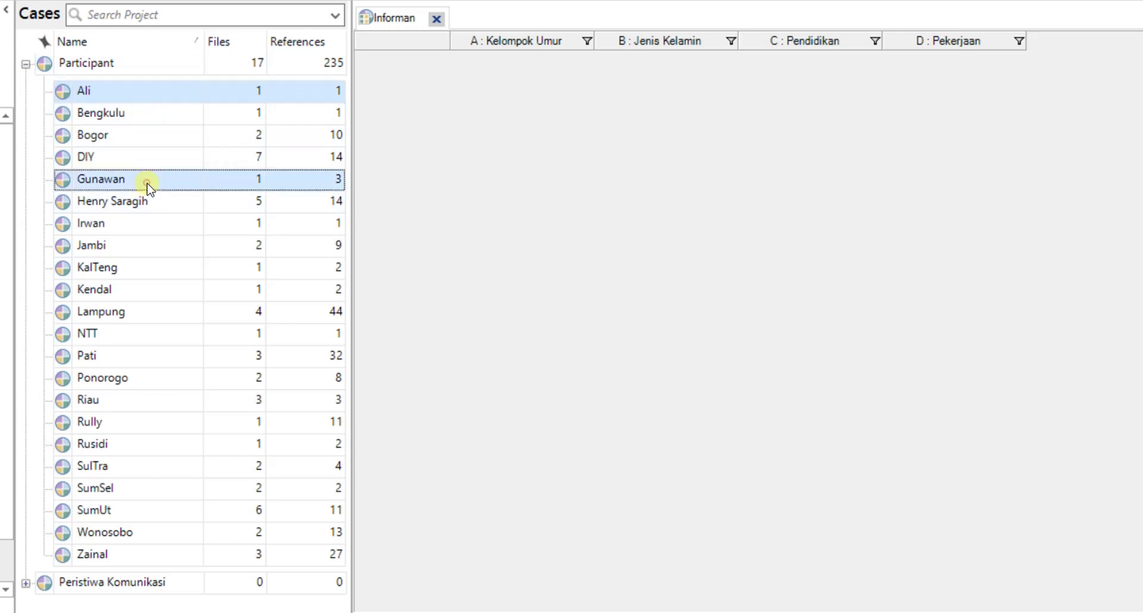
left_click(147, 202, "ctrl")
left_click(143, 227, "ctrl")
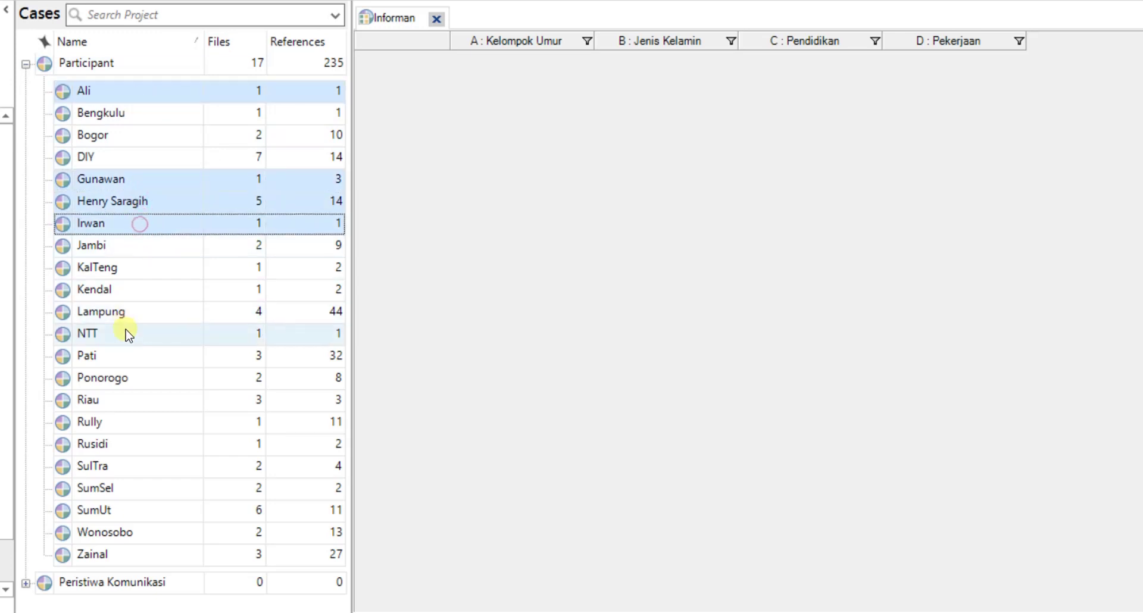
left_click(122, 398, "ctrl")
left_click(124, 423, "ctrl")
left_click(128, 443, "ctrl")
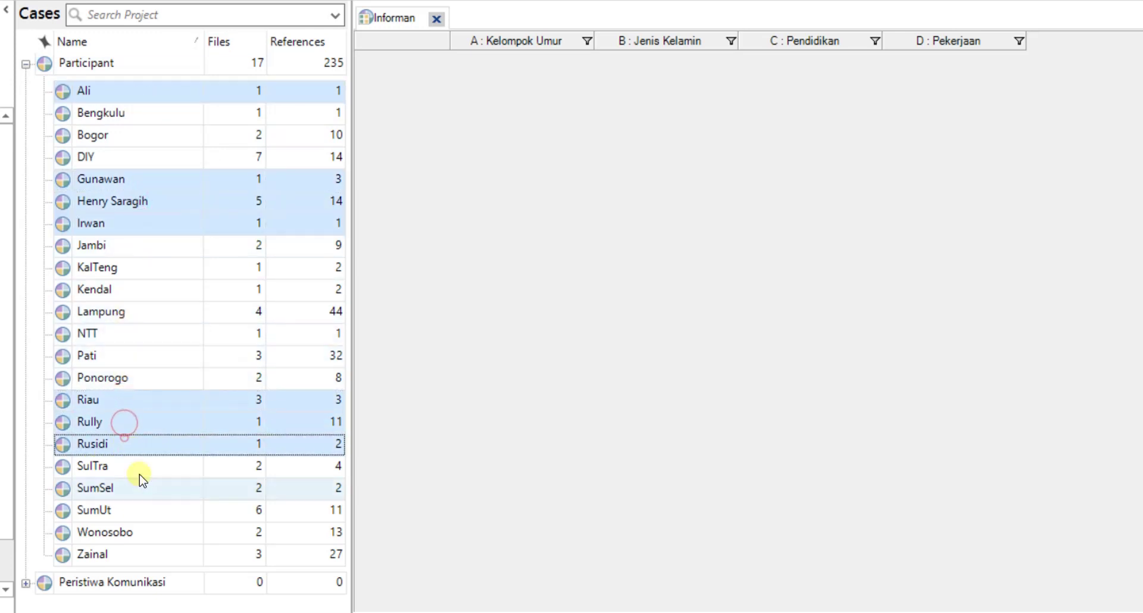
left_click(128, 554, "ctrl")
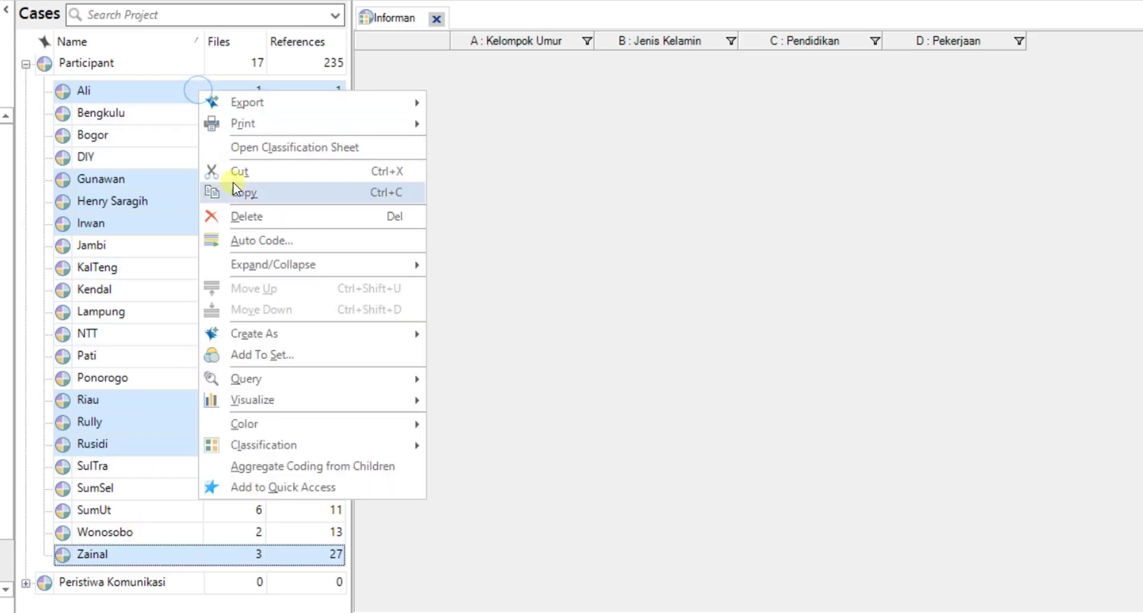
mouse_move(271, 457)
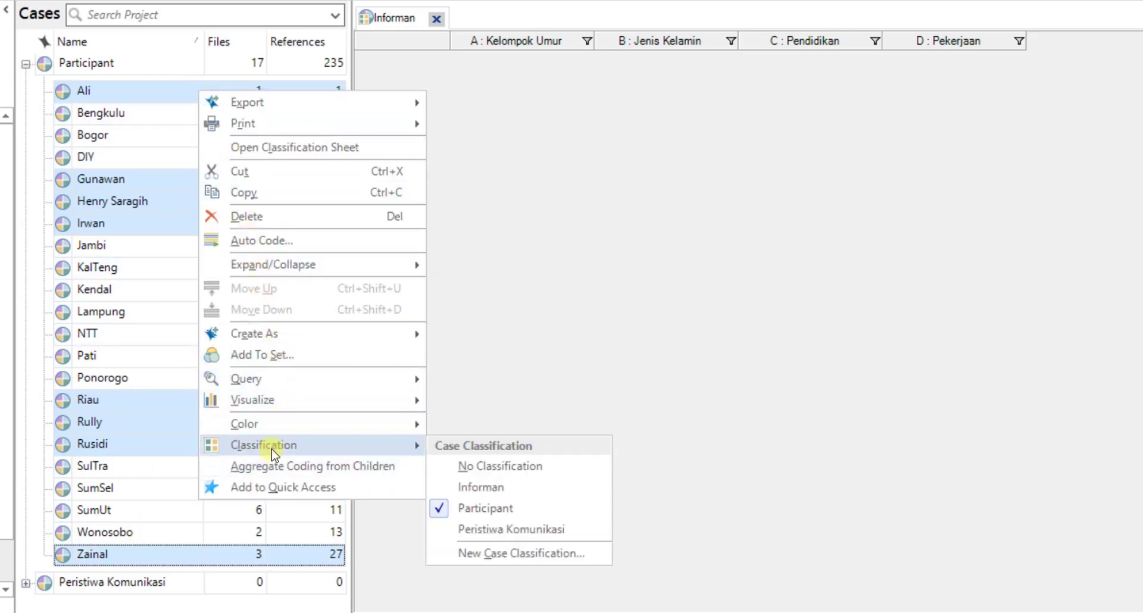
left_click(463, 489)
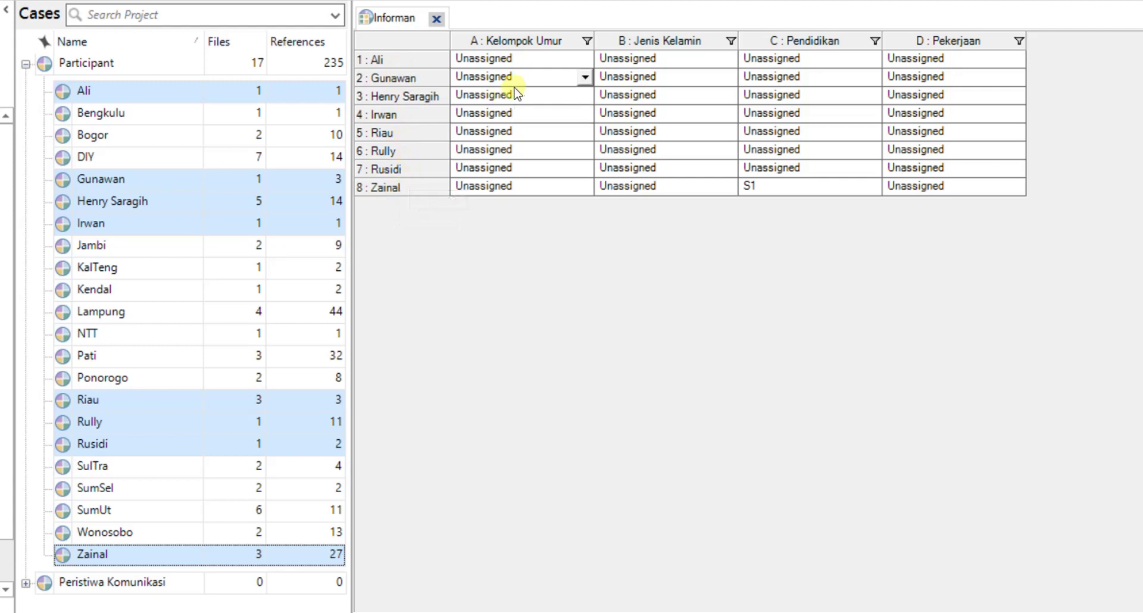
- Set Kelompok Umur to 30-35 tahun for the first two Informan cases and 35-40 tahun for the third and fourth
left_click(587, 58)
left_click(587, 59)
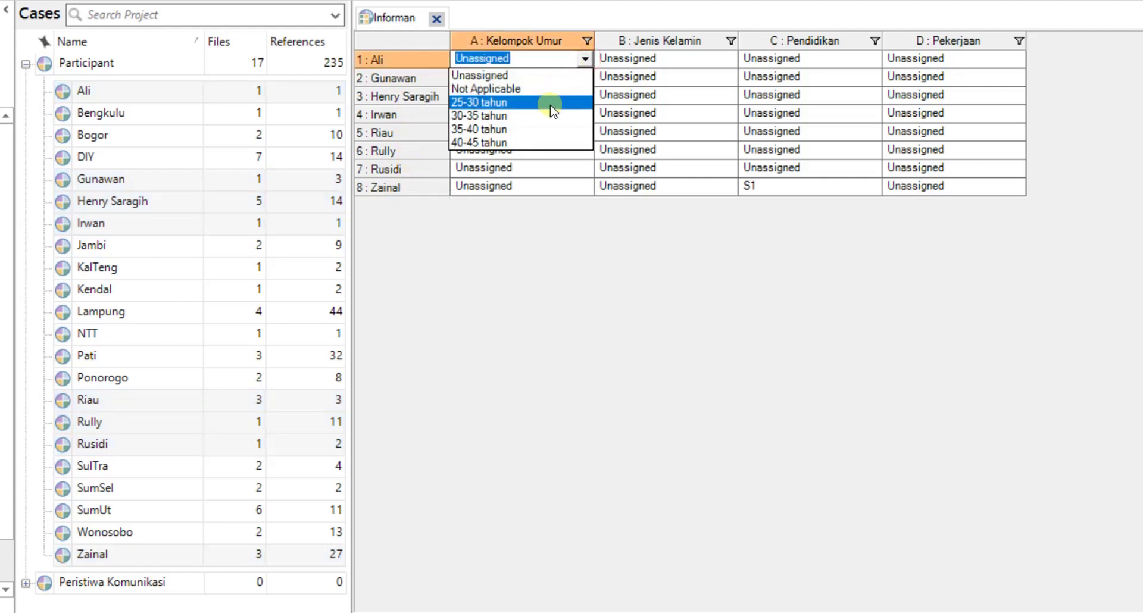
left_click(549, 117)
left_click(583, 78)
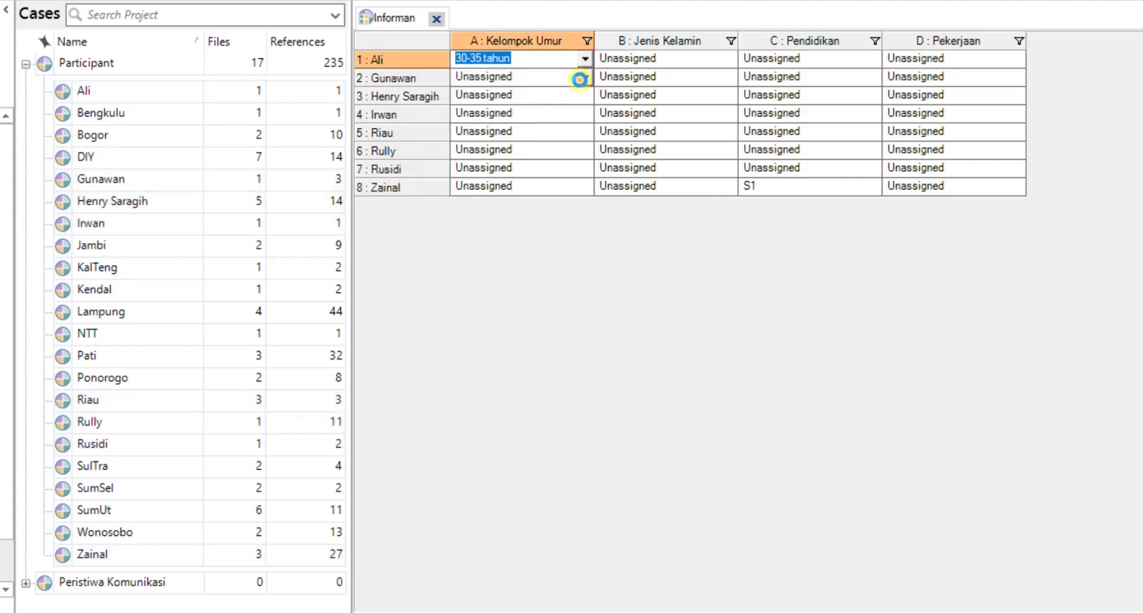
left_click(583, 78)
left_click(542, 134)
left_click(583, 95)
left_click(583, 96)
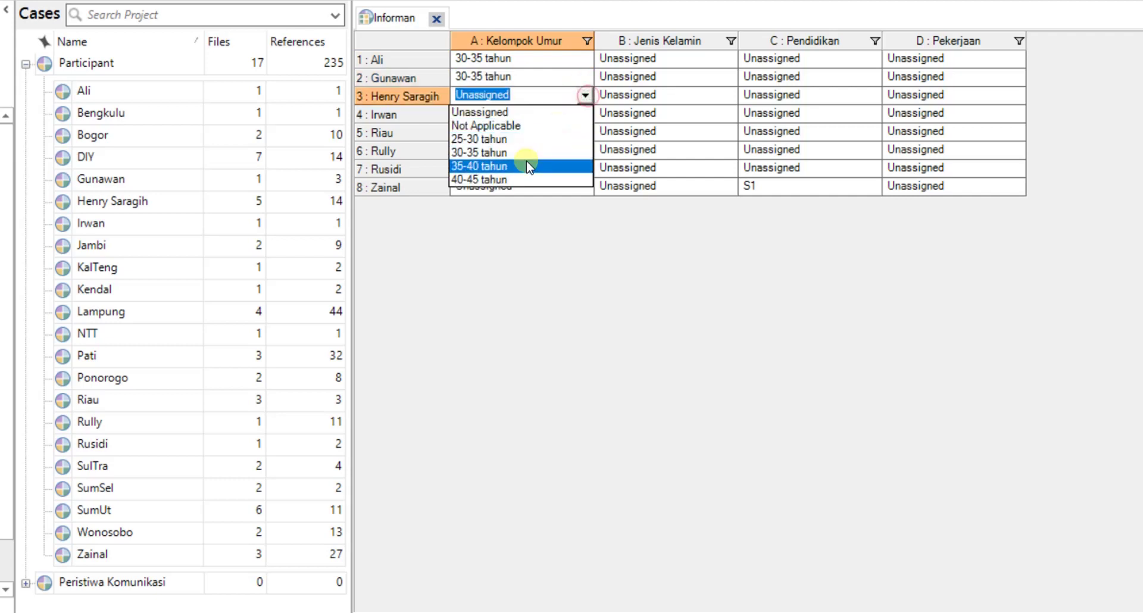
left_click(525, 164)
left_click(583, 114)
left_click(583, 114)
left_click(510, 184)
- Set Jenis Kelamin to Laki-laki for the first three cases in the Informan sheet
left_click(729, 58)
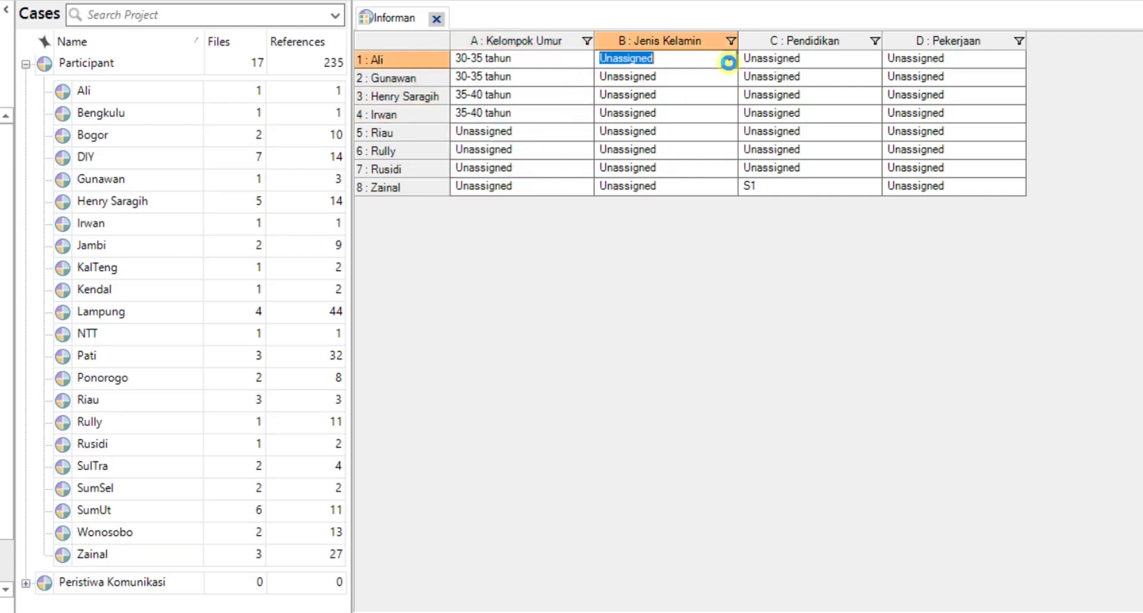
left_click(729, 59)
left_click(681, 117)
left_click(729, 78)
left_click(729, 78)
left_click(676, 134)
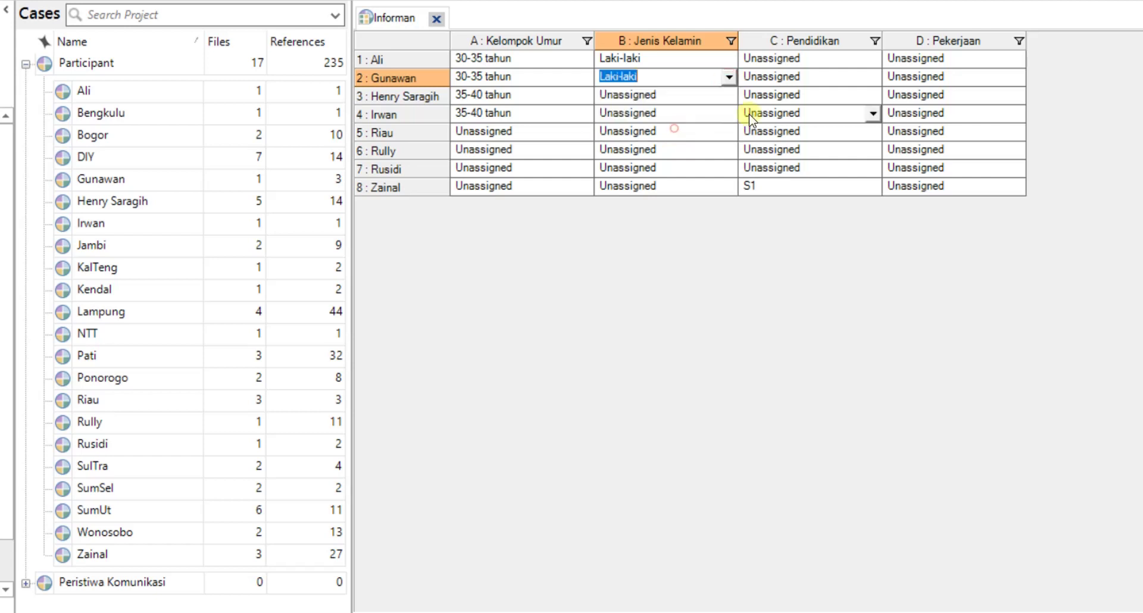
left_click(731, 95)
left_click(732, 94)
left_click(676, 150)
- Set Pendidikan to SMA, SMP and SMA for the first, second and third Informan cases respectively
left_click(873, 59)
left_click(873, 59)
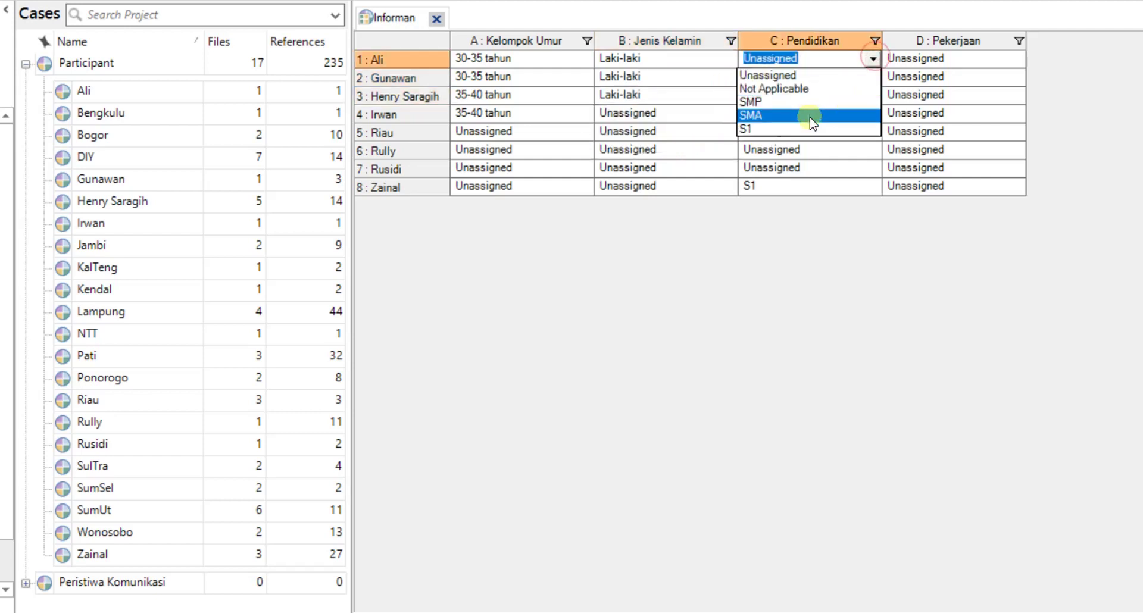
left_click(806, 113)
left_click(873, 77)
left_click(823, 125)
left_click(873, 95)
left_click(873, 95)
left_click(810, 152)
left_click(1084, 169)
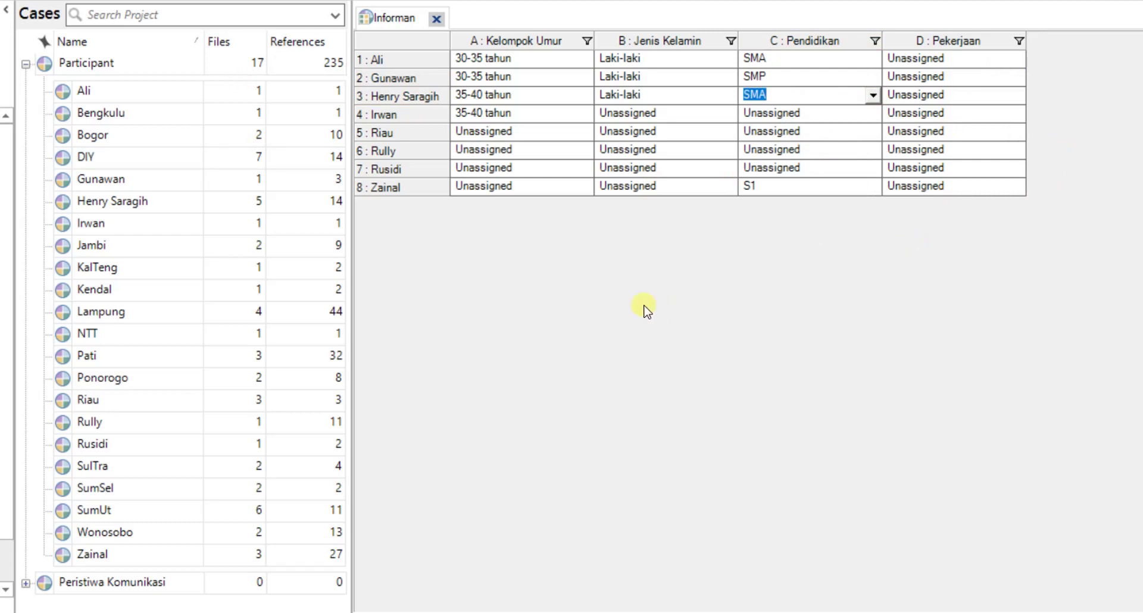
left_click(663, 79)
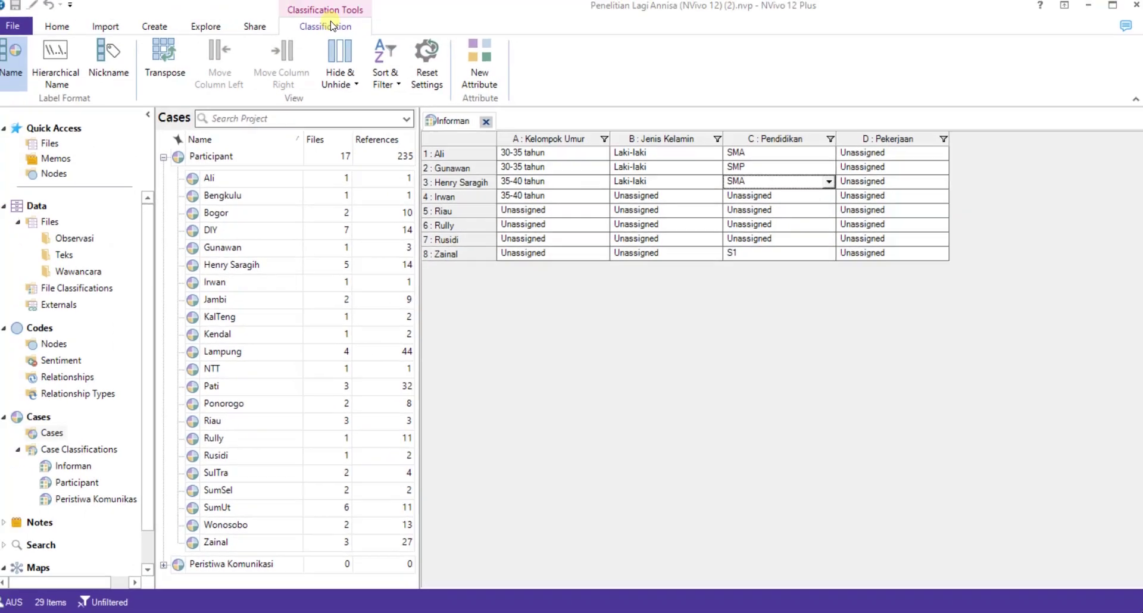
left_click(335, 32)
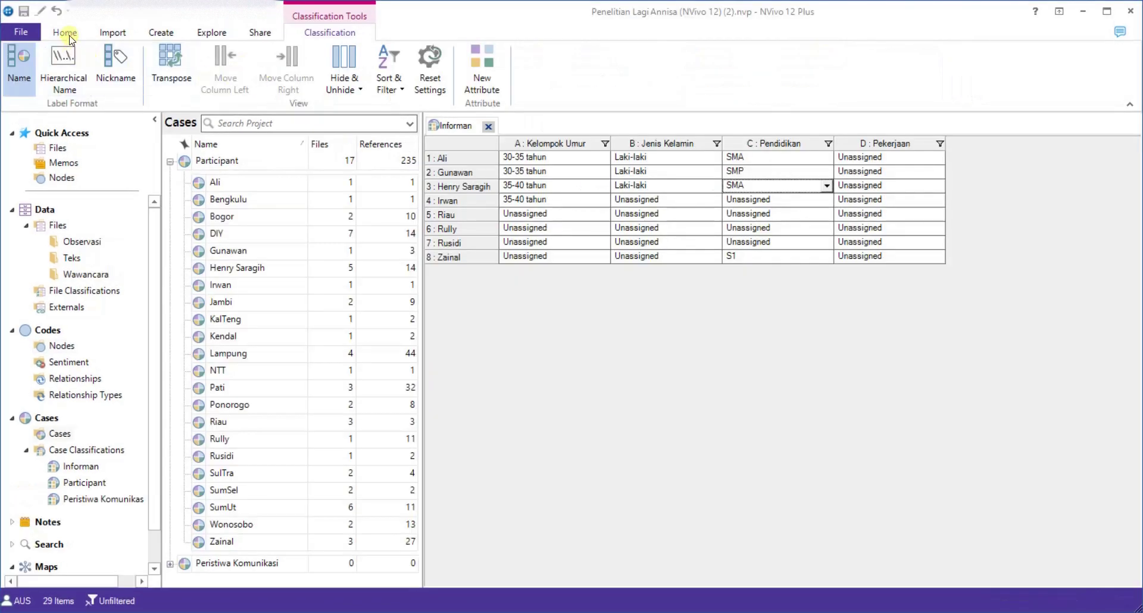
- Create a new file classification named Data Sekunder
left_click(68, 34)
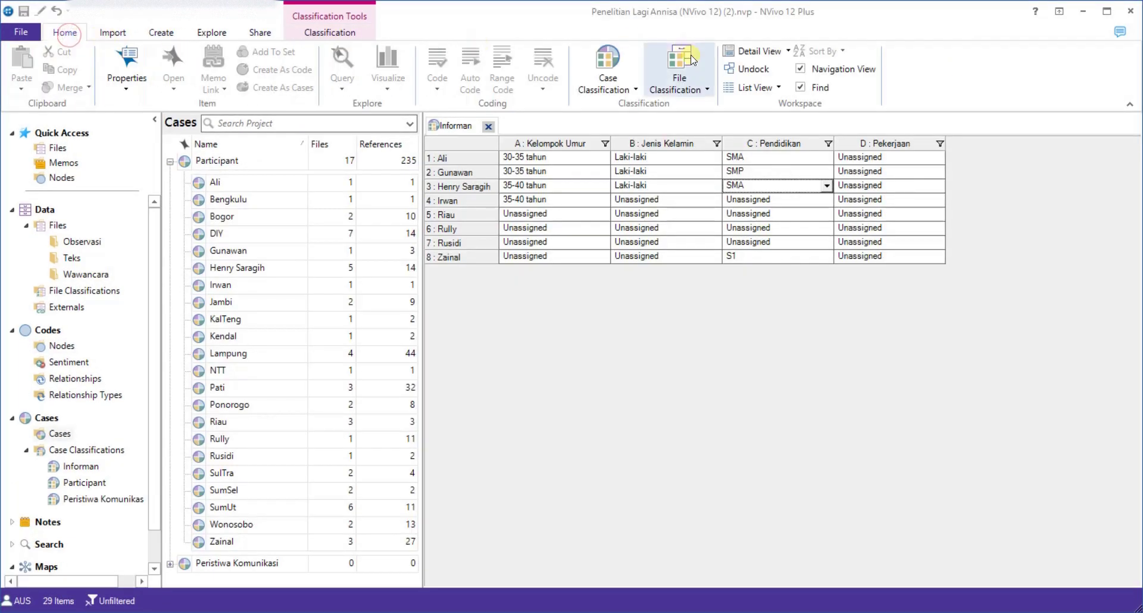
left_click(677, 84)
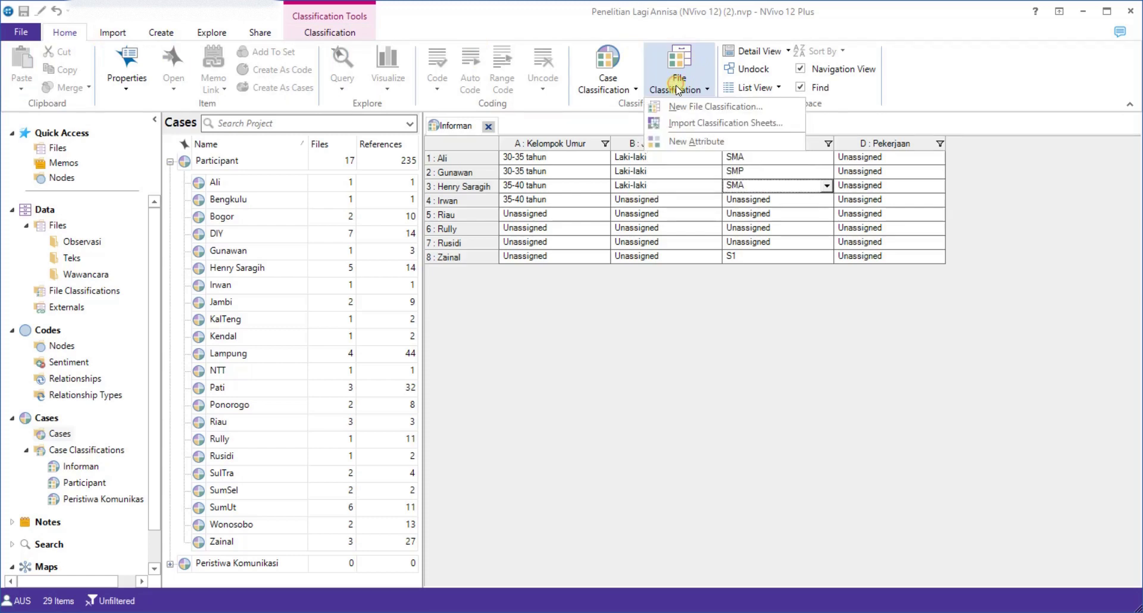
left_click(709, 107)
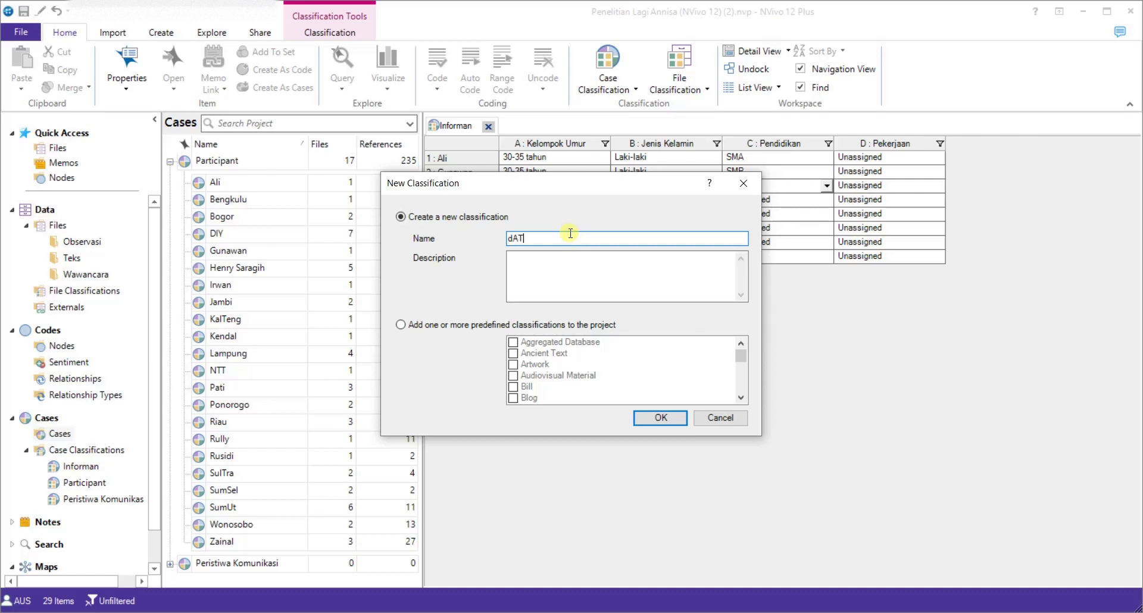
key("BackSpace")
key("BackSpace")
key("BackSpace")
key("Caps_Lock")
type("Data S")
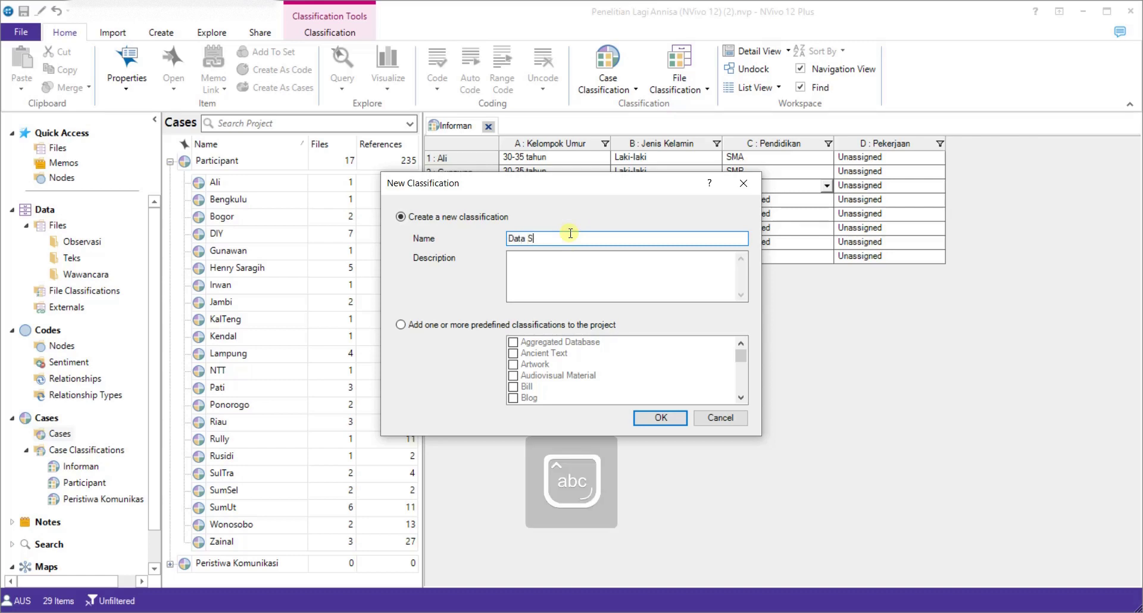
type("ekunder")
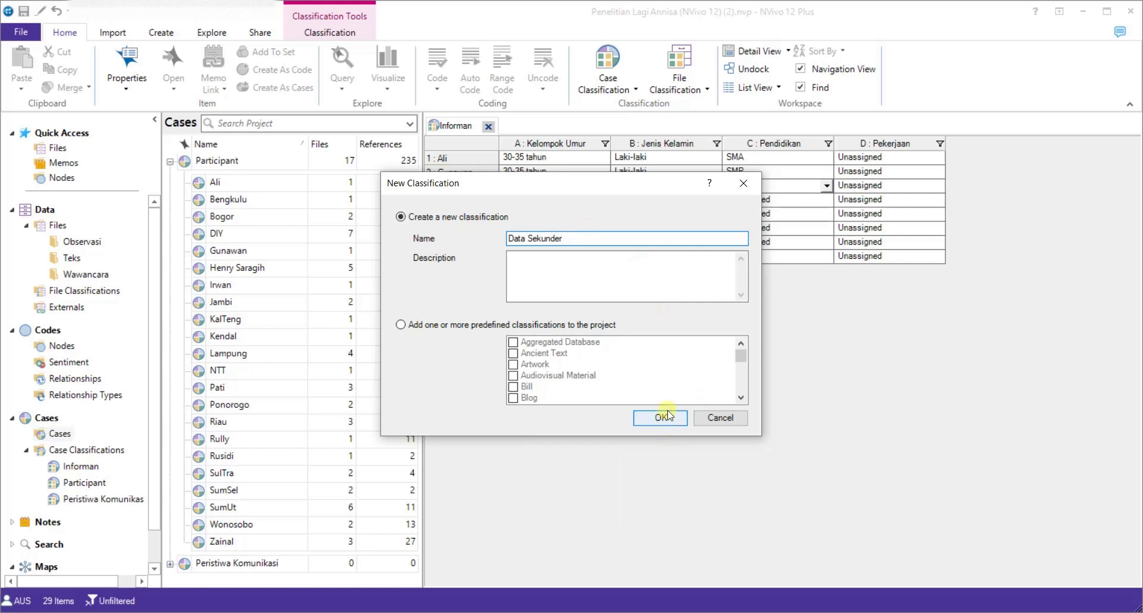
left_click(668, 415)
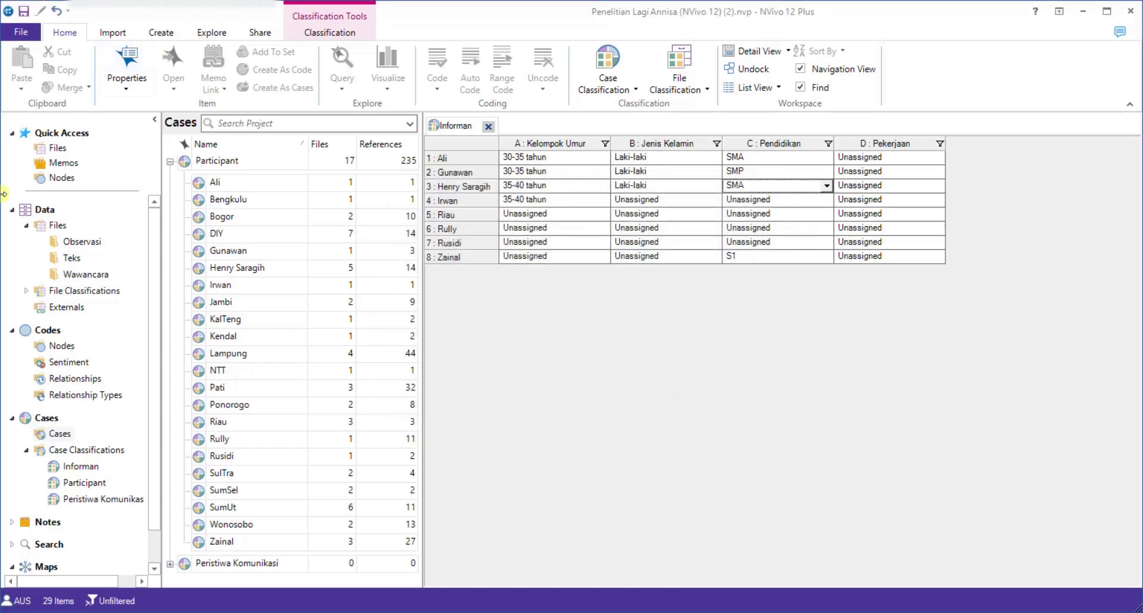
- Open the Data Sekunder classification sheet and start a new text attribute named Tanggal Pengambilan Data
left_click(64, 291)
left_click(26, 290)
left_click(70, 310)
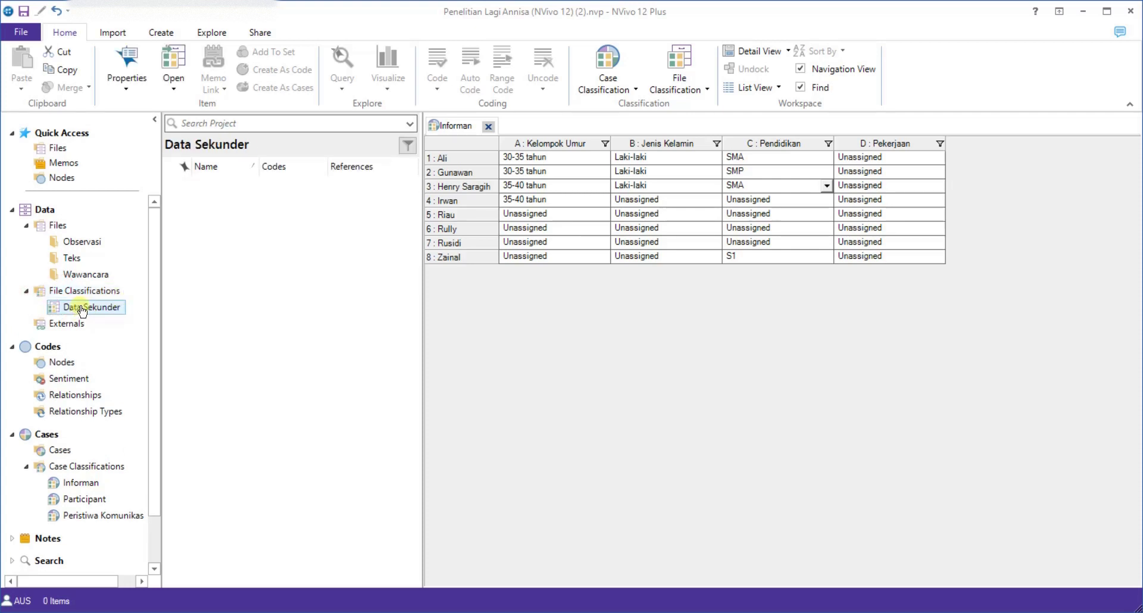
double_click(80, 309)
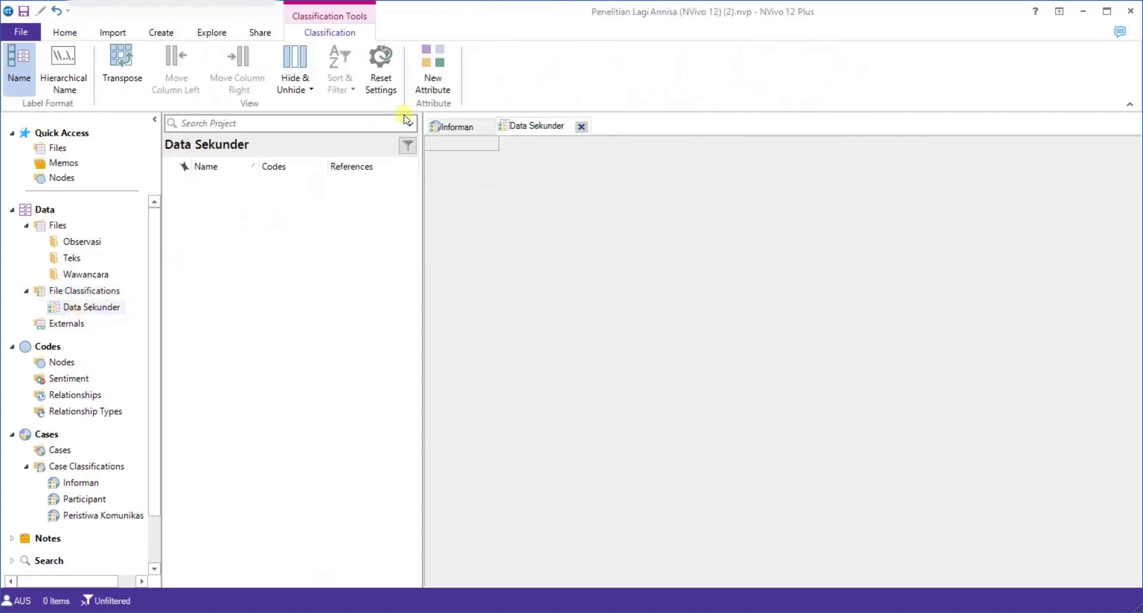
left_click(442, 76)
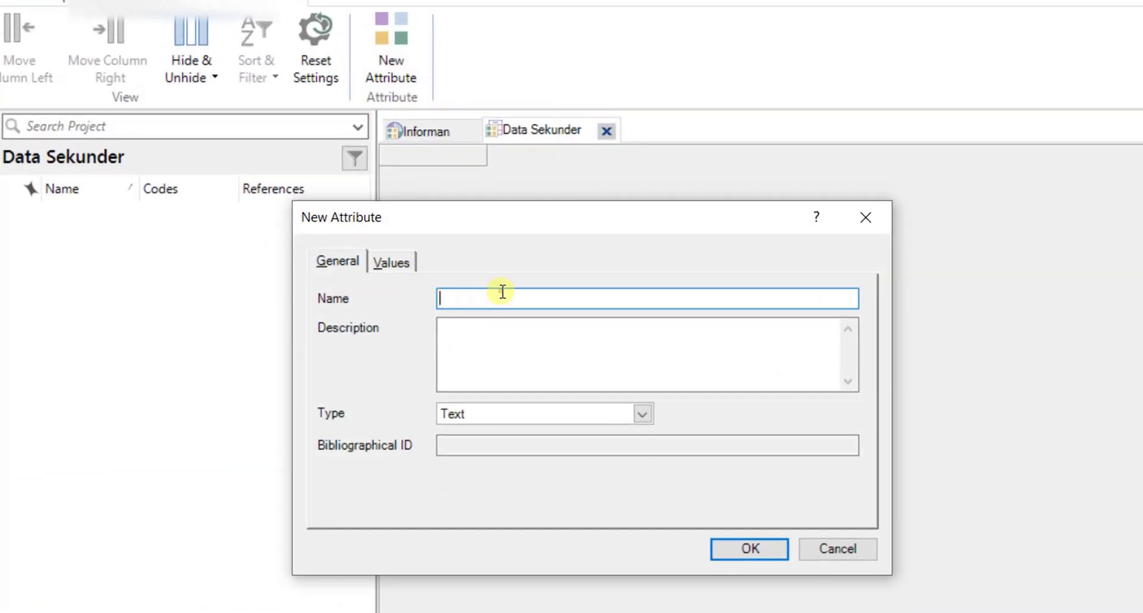
type("Tanggal Pengambilan Data")
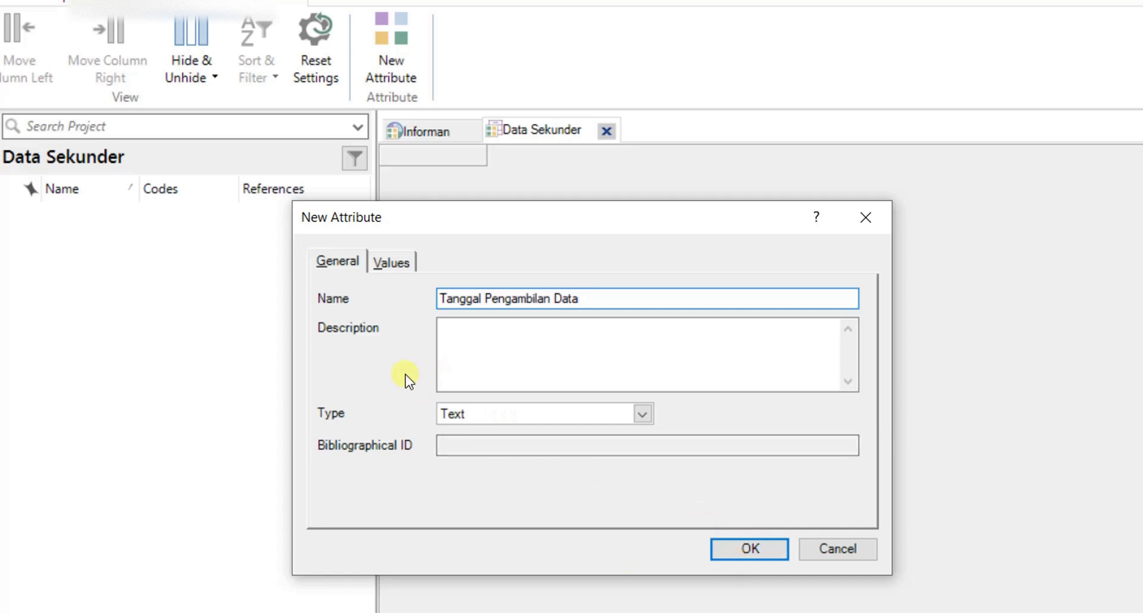
- Add the values Maret 2020 and Juni 2020 to the Tanggal Pengambilan Data attribute and save it
left_click(395, 263)
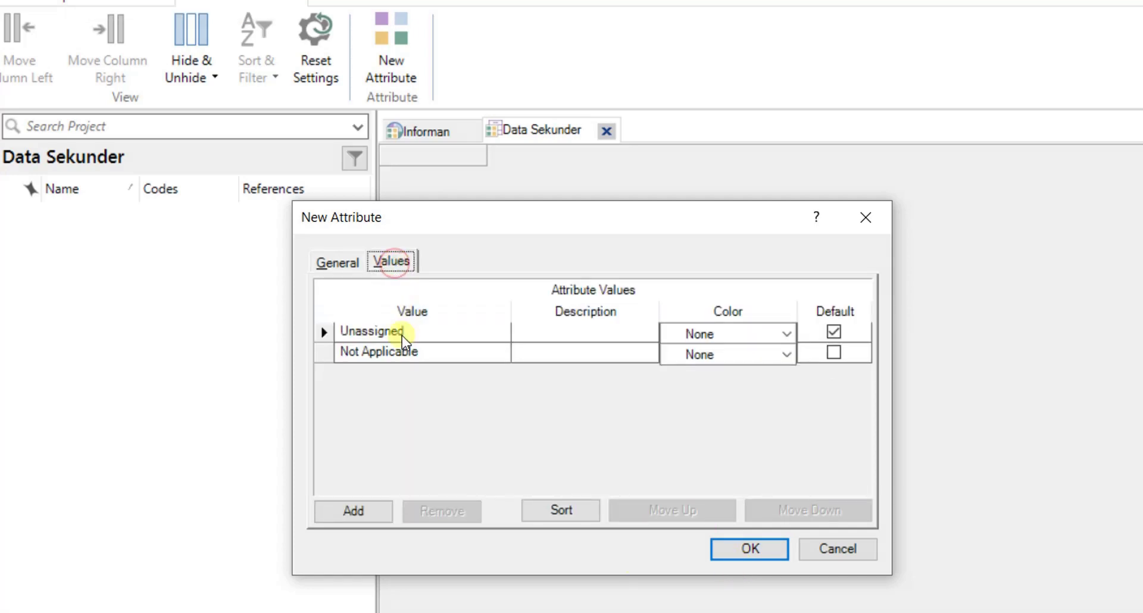
left_click(334, 263)
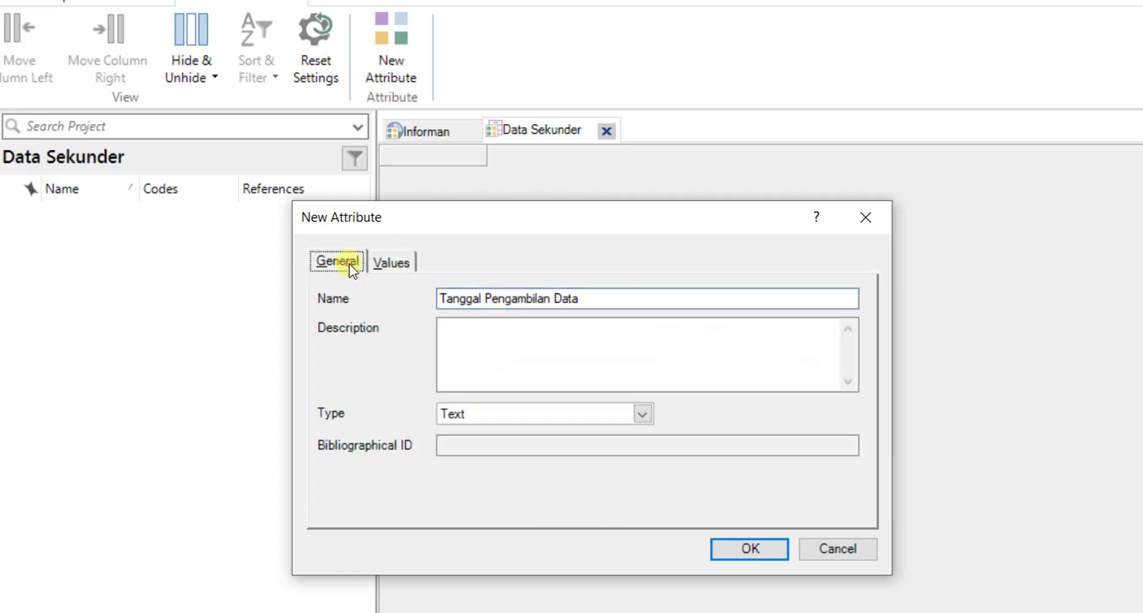
left_click(398, 263)
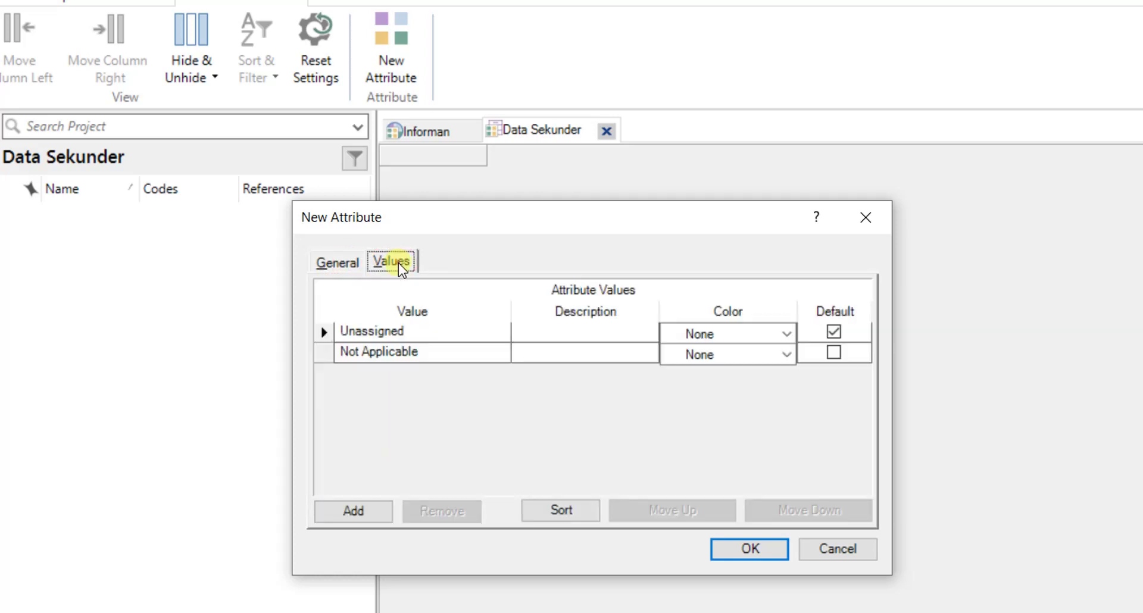
left_click(352, 513)
type("Mar")
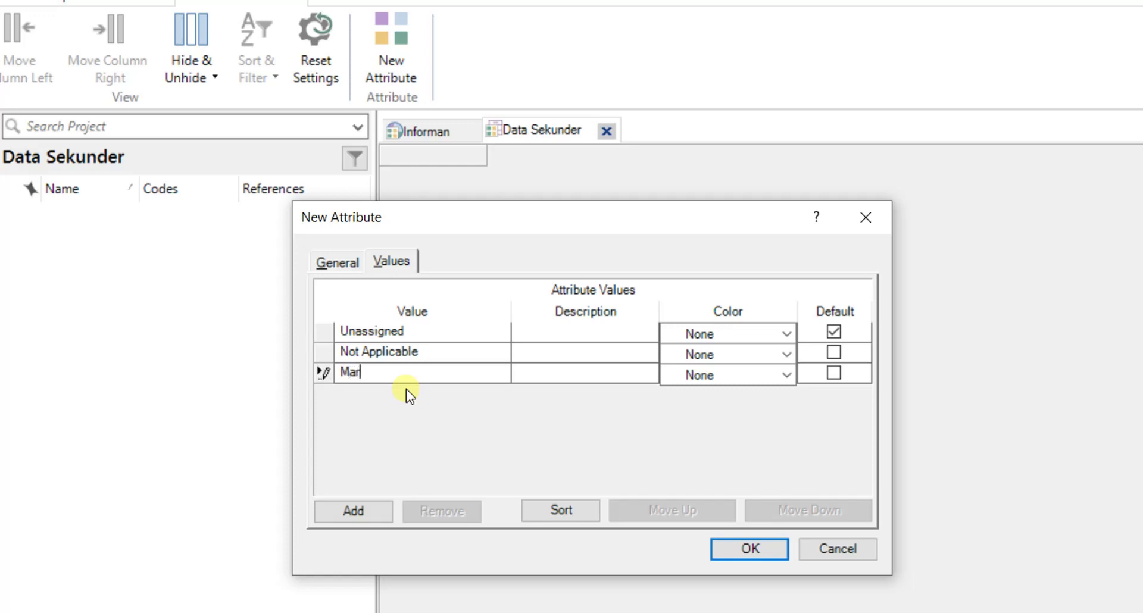
type("et 2020")
left_click(359, 511)
type("Juni 2020")
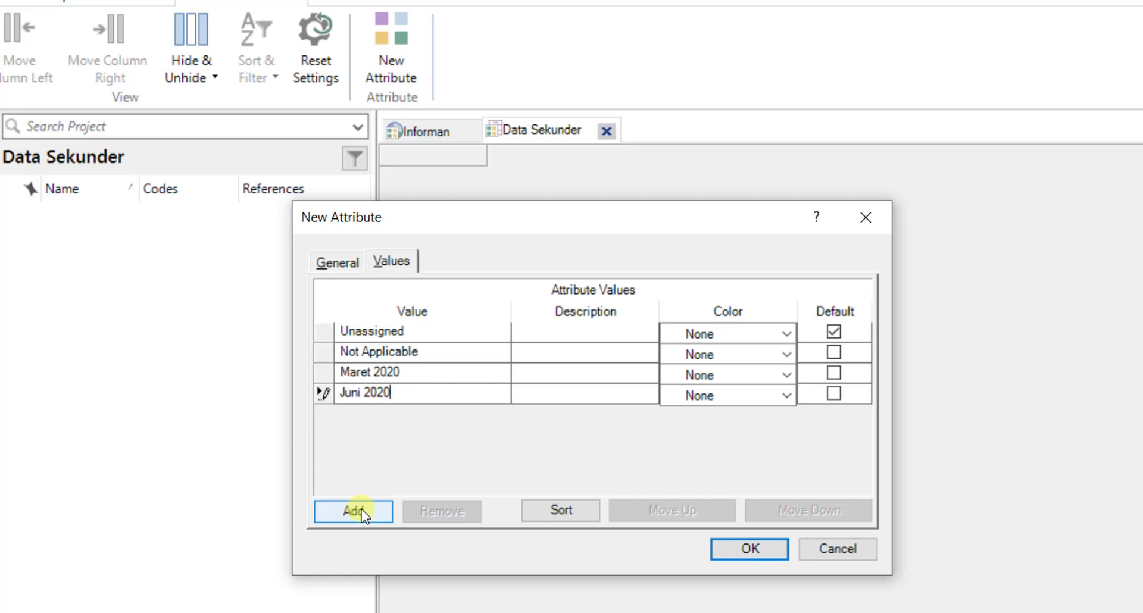
left_click(752, 538)
left_click(740, 546)
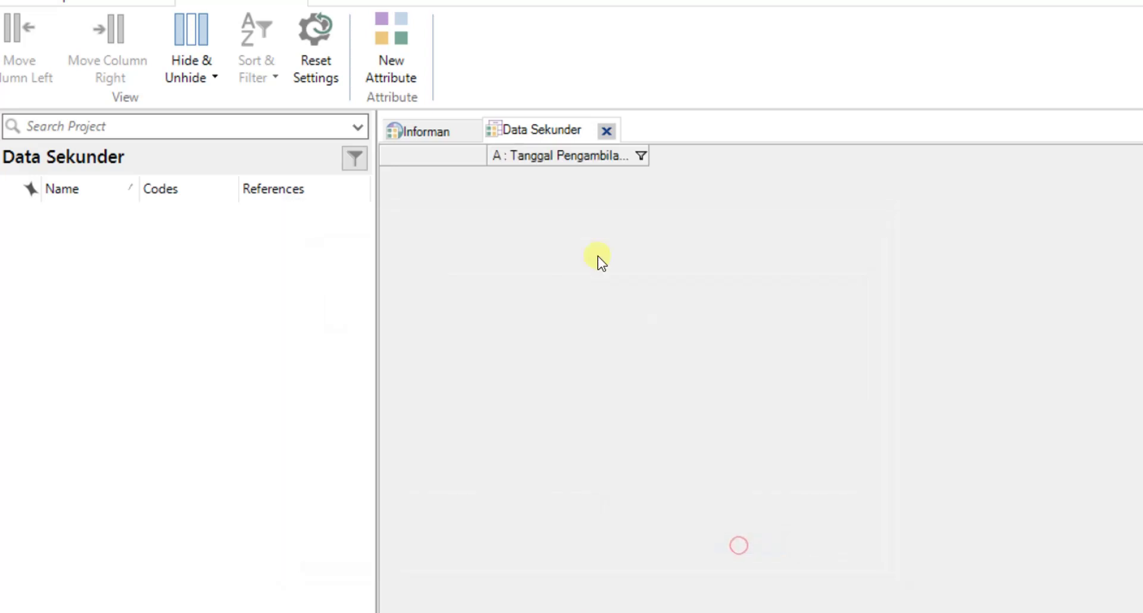
- Create a text attribute named Teknik Pengambilan Data for Data Sekunder and add Observasi as its first value
left_click(382, 37)
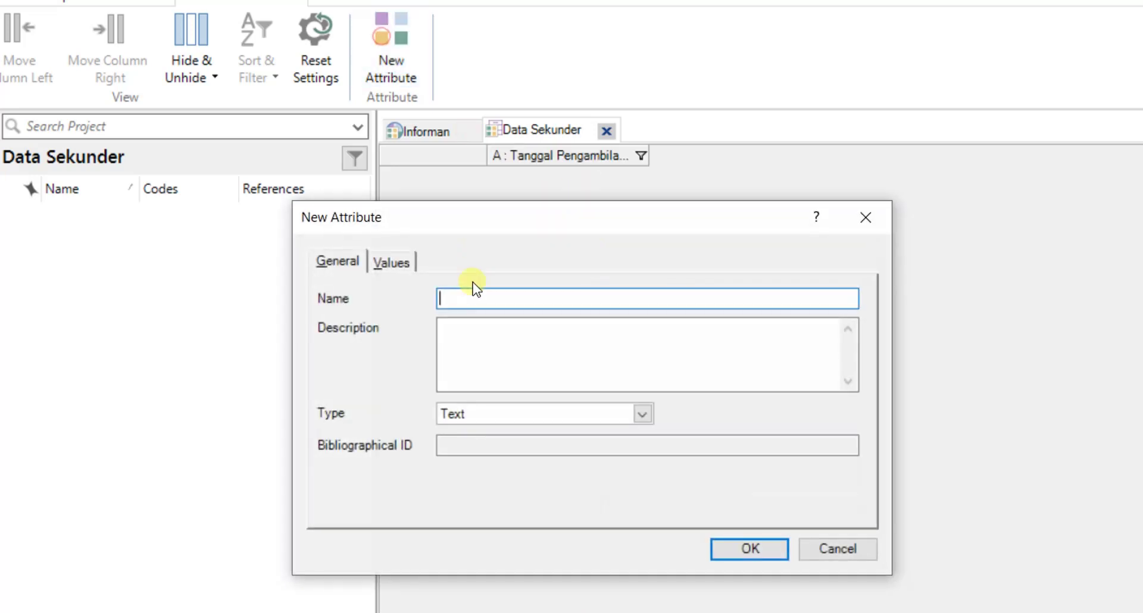
type("Teknik pPengambilan Data")
left_click(394, 265)
left_click(343, 506)
type("Obsr")
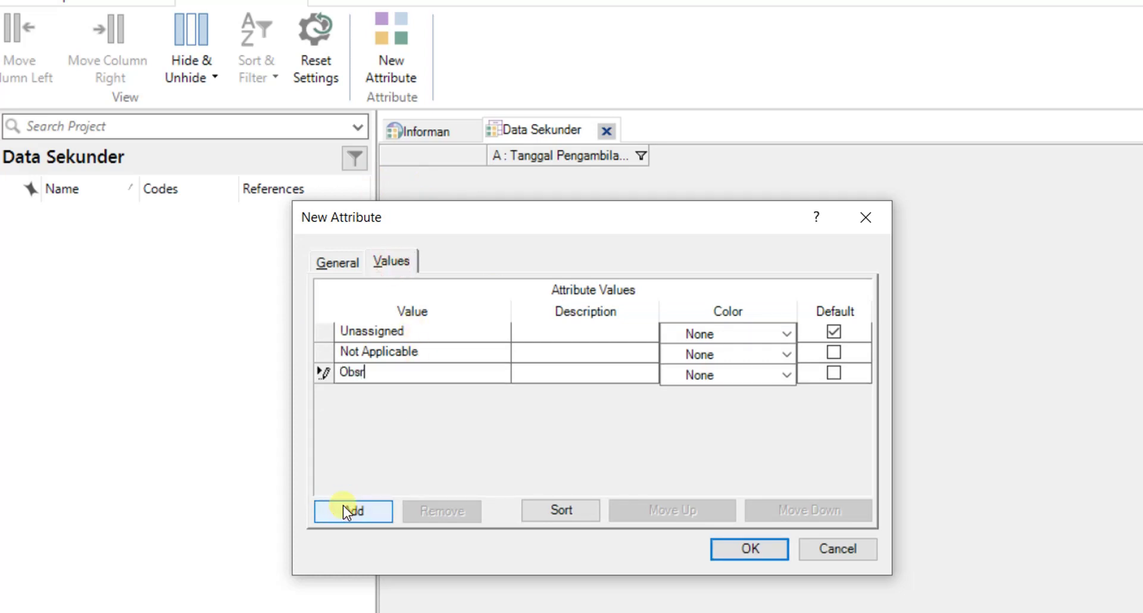
key("BackSpace")
type("ervasi")
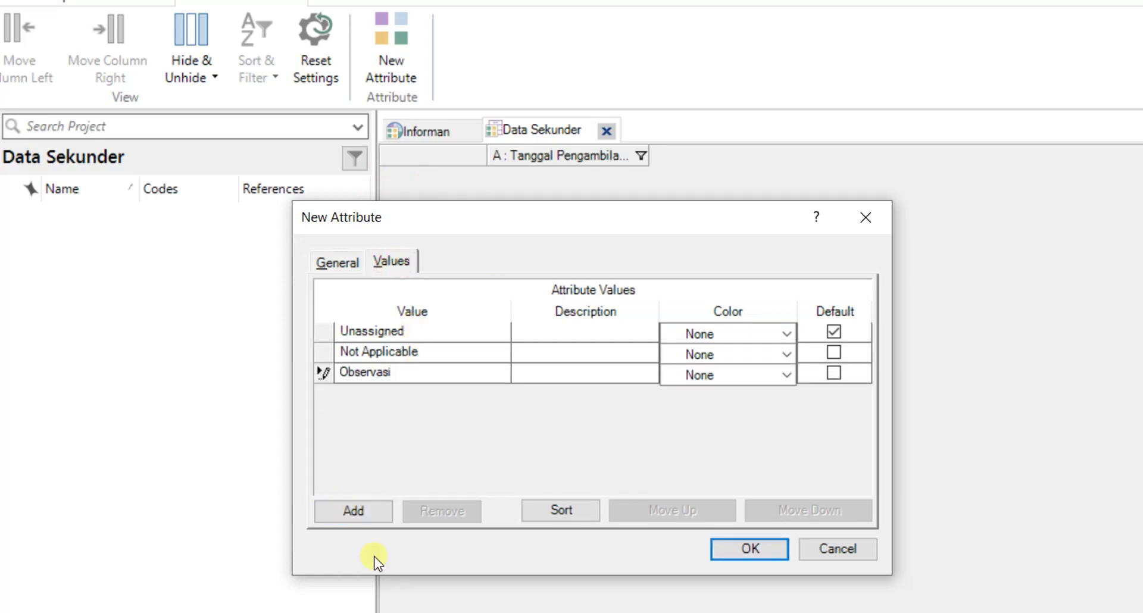
- Add the values Wawancara, FGD and Data Sekunder to the Teknik Pengambilan Data attribute and save it
left_click(364, 511)
type("Wawanc")
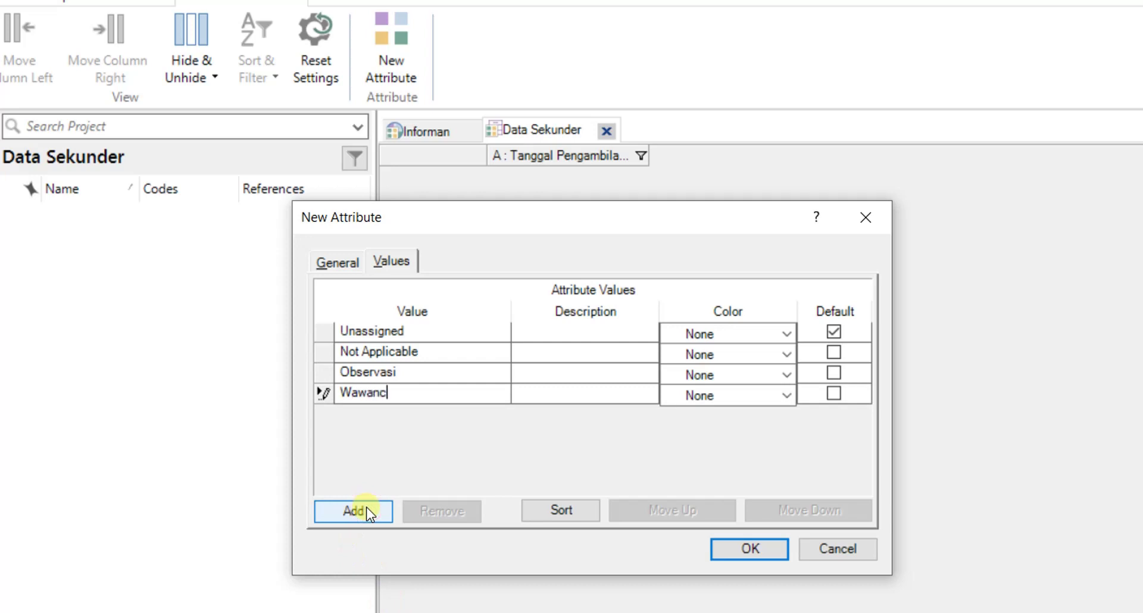
type("ara")
left_click(381, 512)
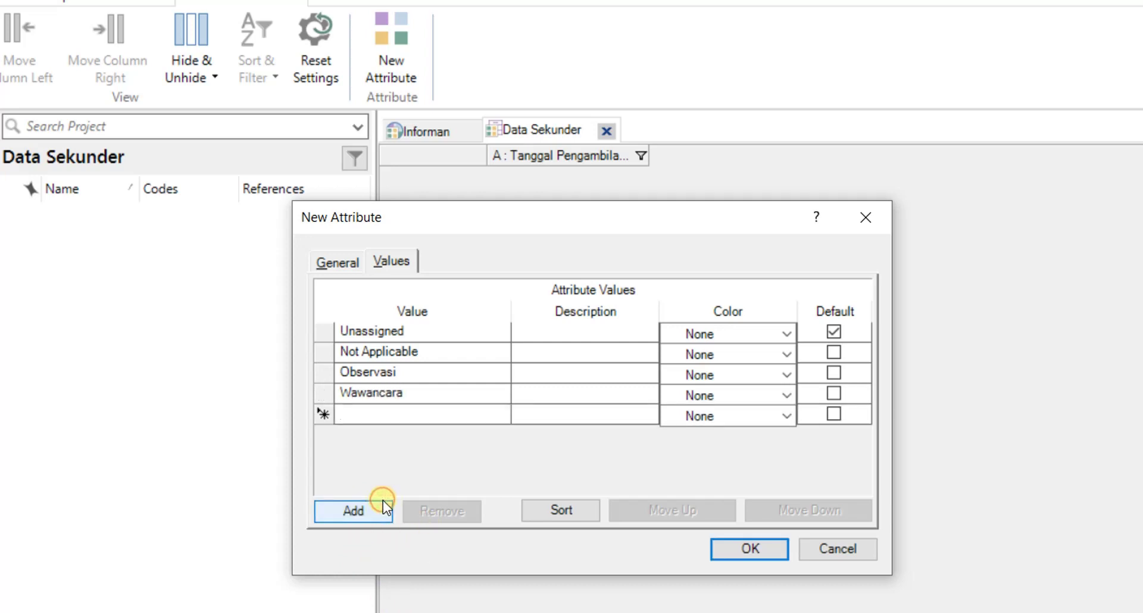
type("FGD")
left_click(370, 515)
type("D")
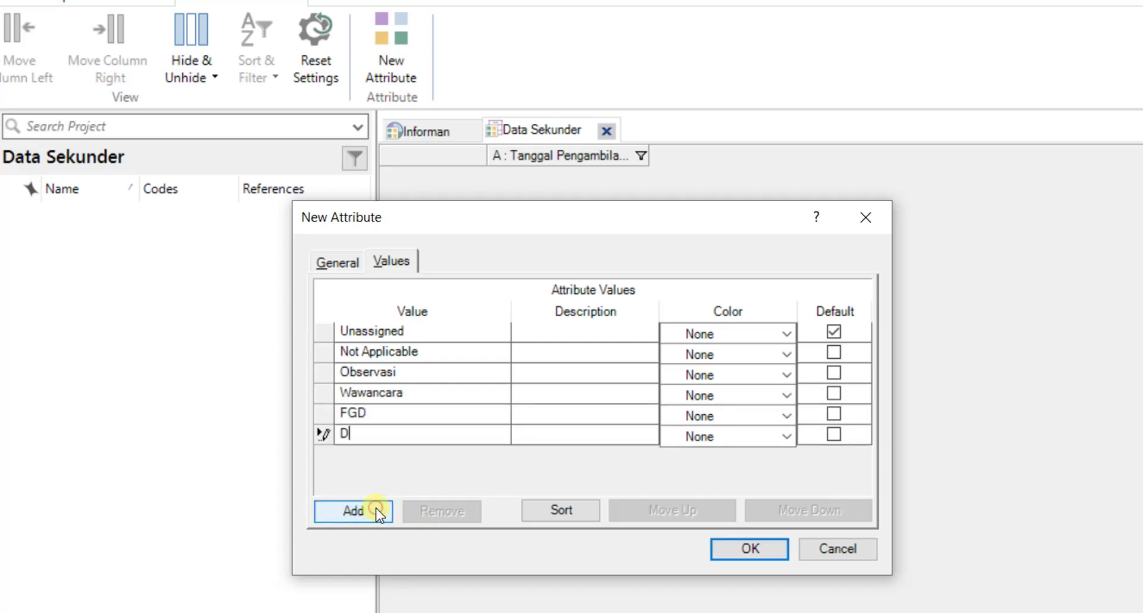
type("ata Sekunder")
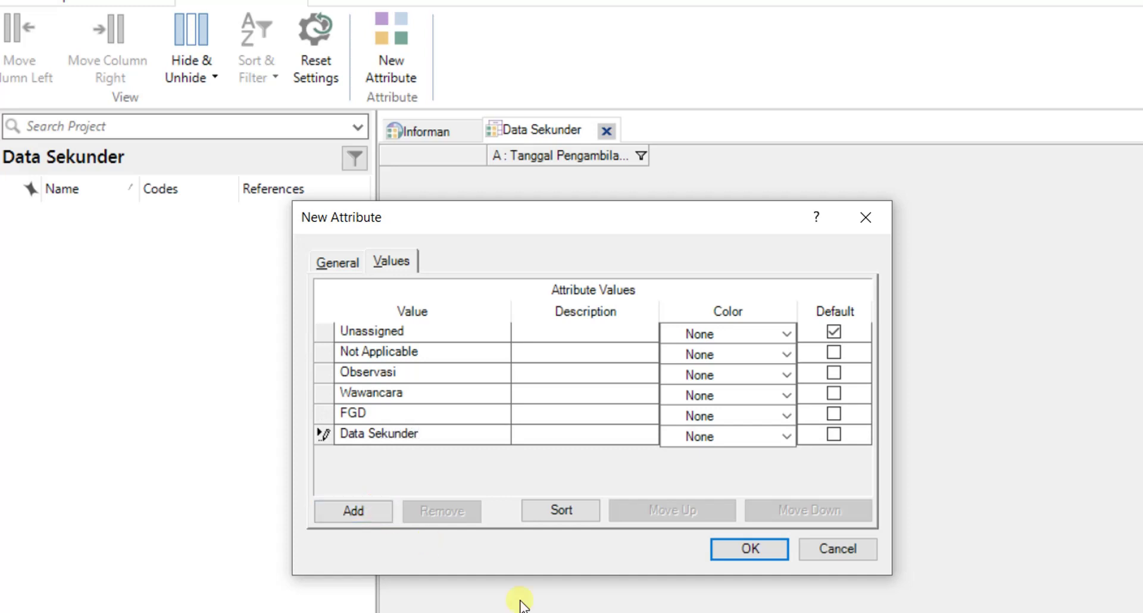
left_click(761, 549)
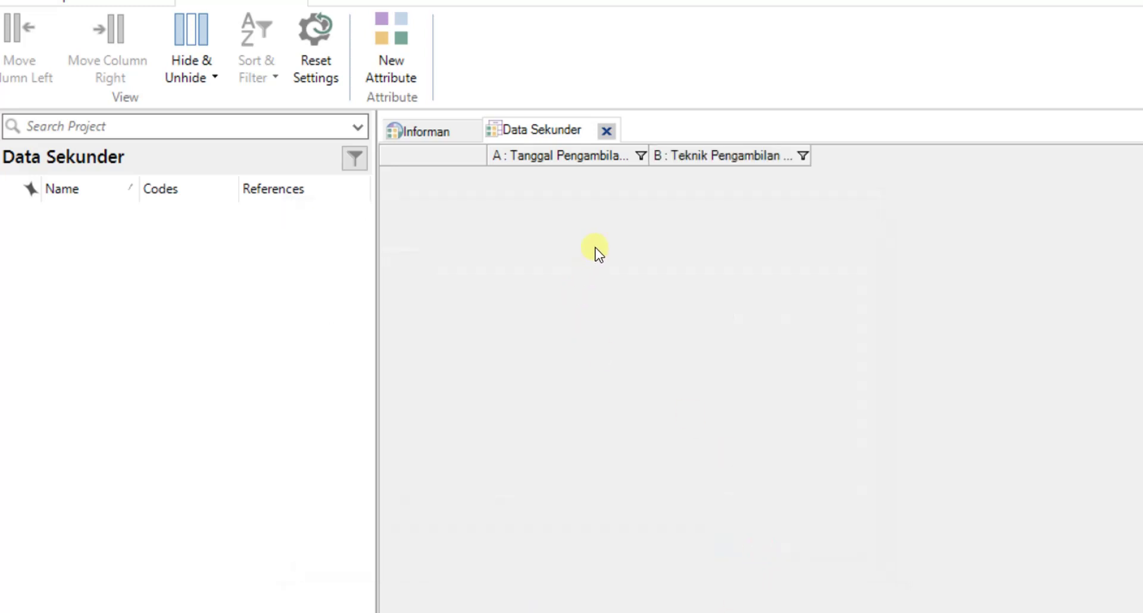
- Create a text attribute named Lokasi Pengambilan Data in the Data Sekunder classification
right_click(520, 225)
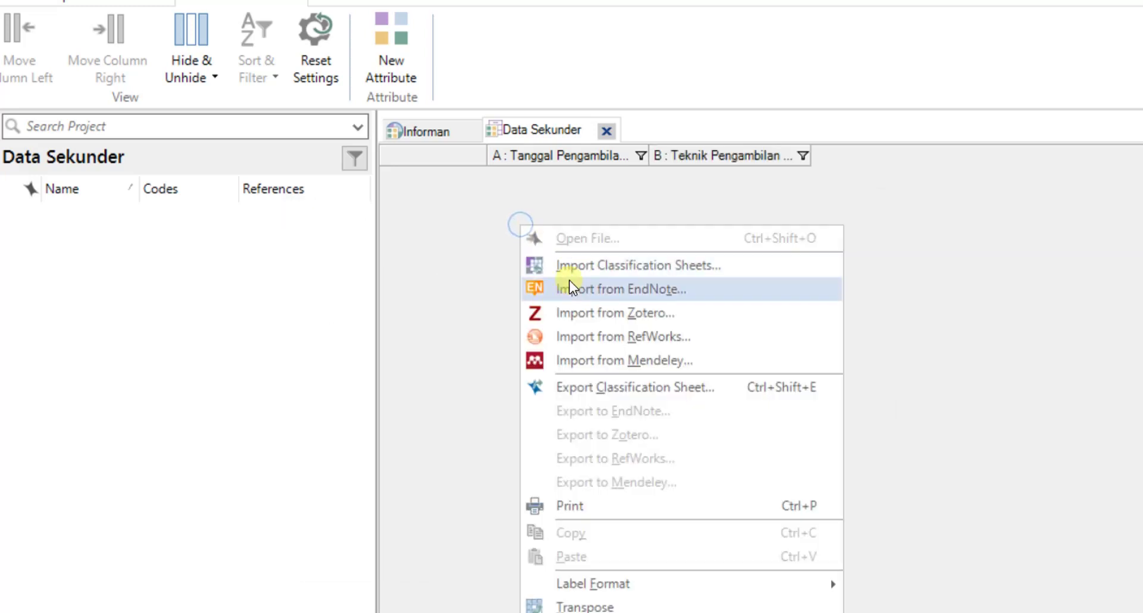
left_click(410, 45)
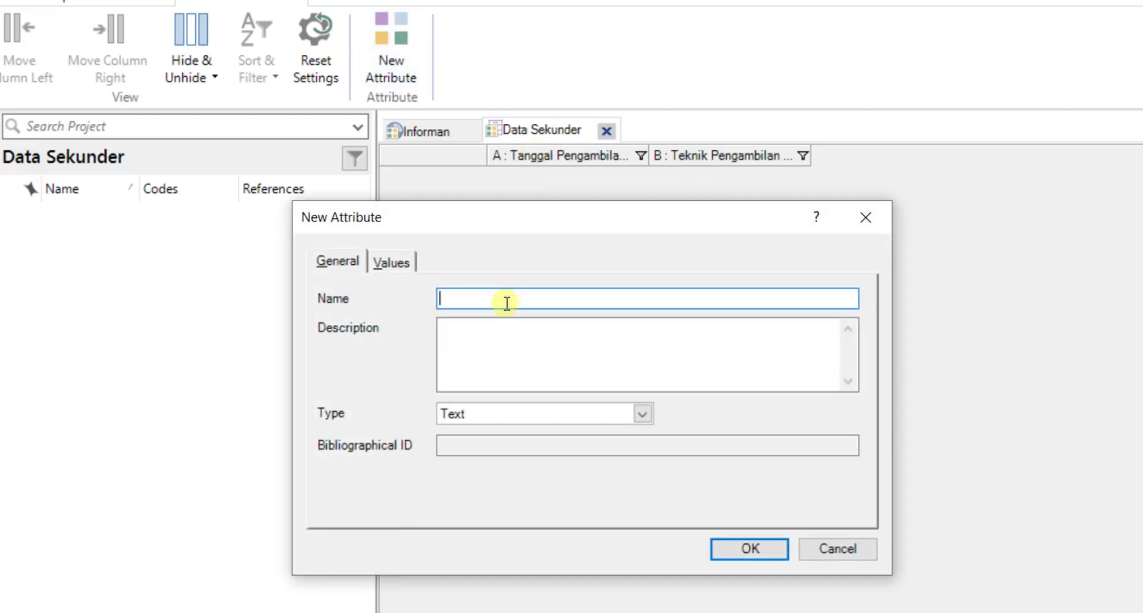
type("Lokasi Pengalm")
key("BackSpace")
key("BackSpace")
type("mbilan Da")
left_click(737, 551)
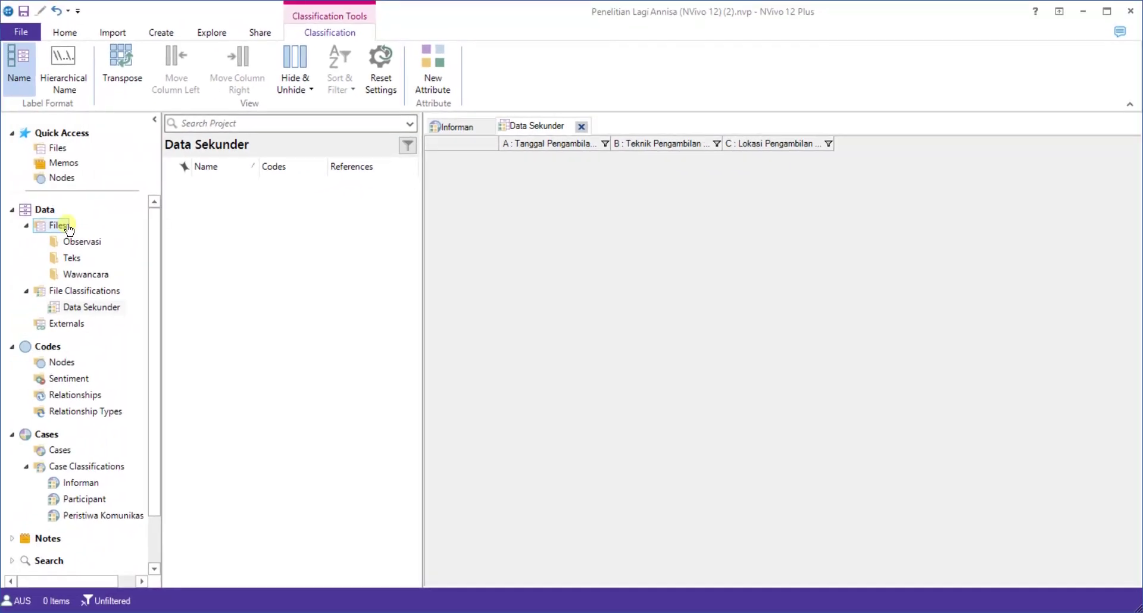
- Assign all files in the Observasi folder to the Data Sekunder file classification
left_click(57, 225)
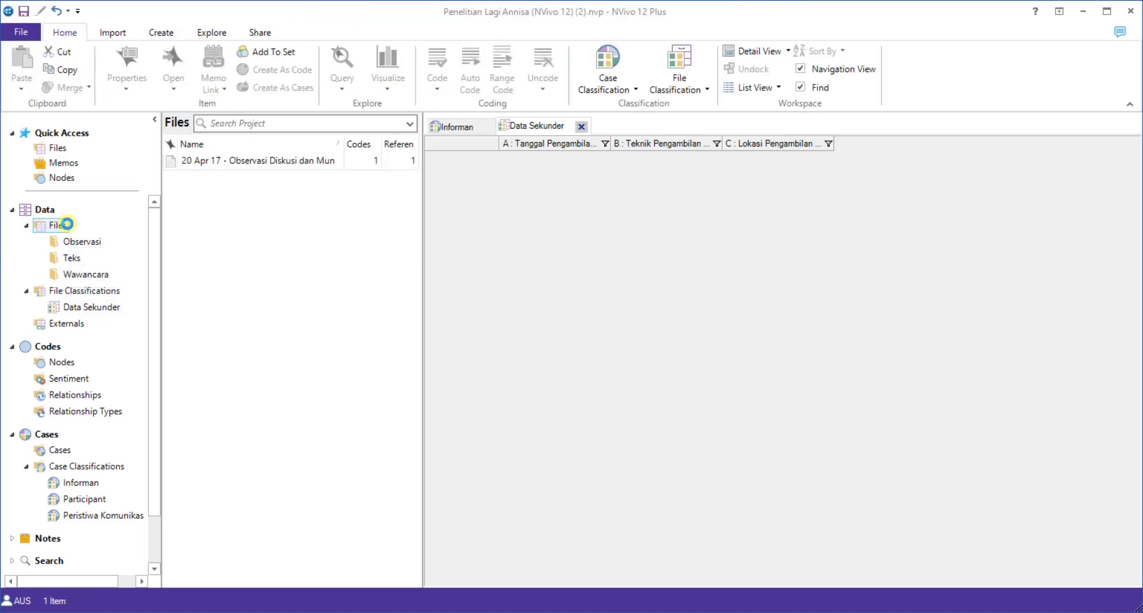
left_click(67, 240)
left_click(256, 161)
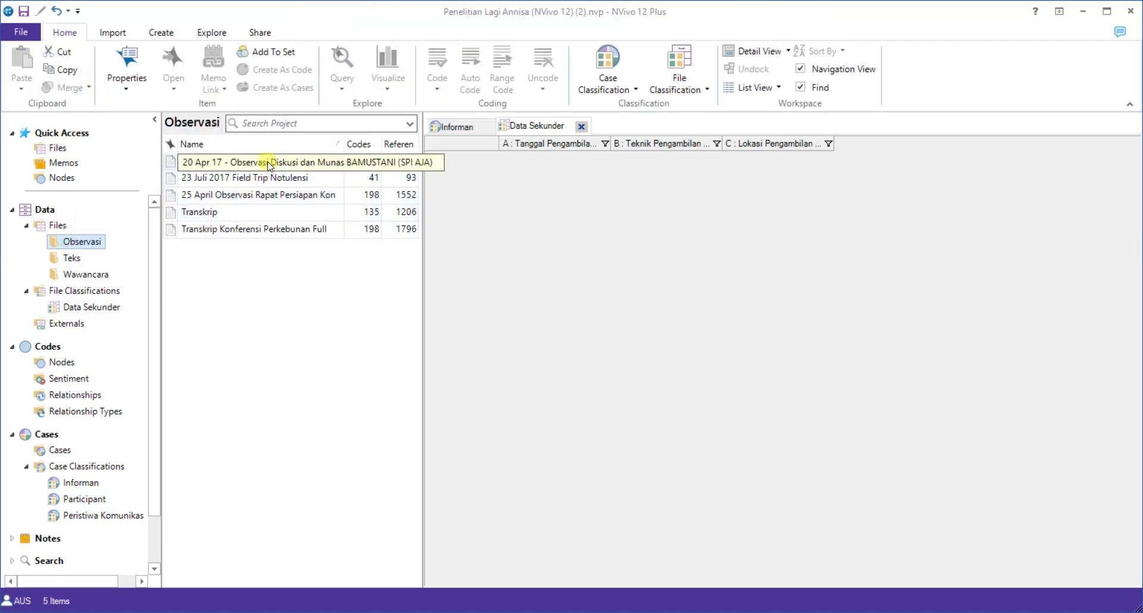
left_click(275, 232, "shift")
right_click(276, 232)
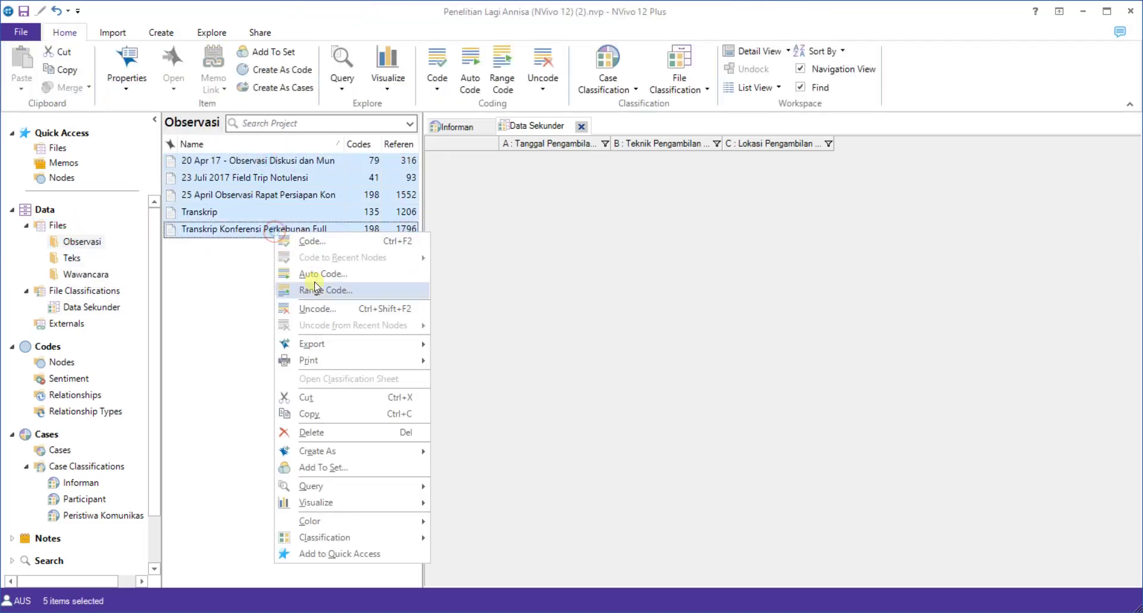
mouse_move(370, 538)
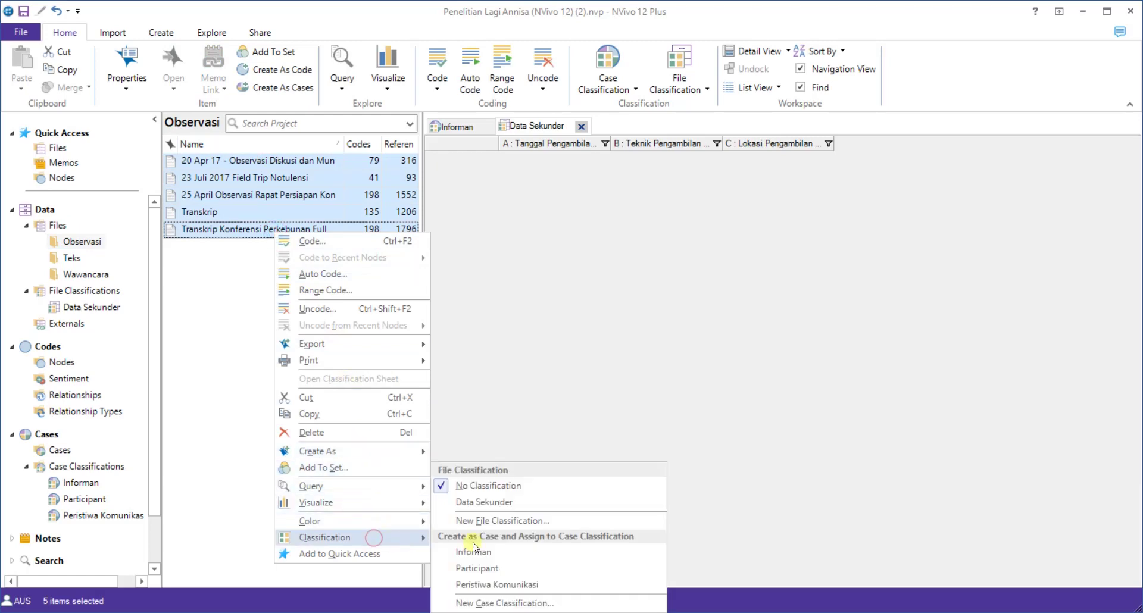
left_click(490, 502)
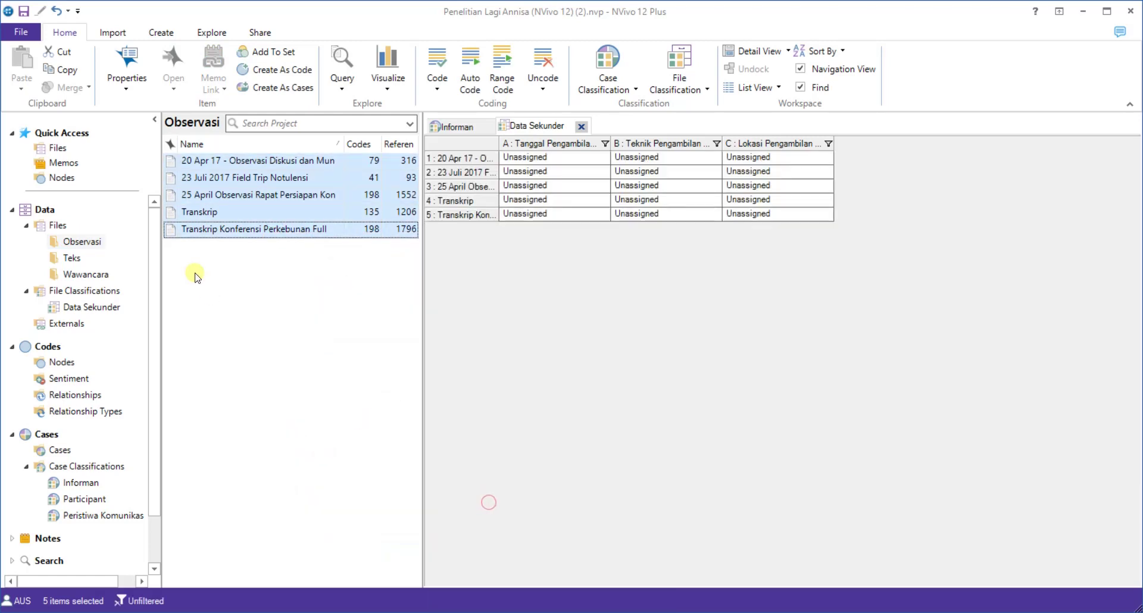
- Assign all files in the Teks folder to the Data Sekunder file classification
left_click(71, 258)
left_click(247, 160)
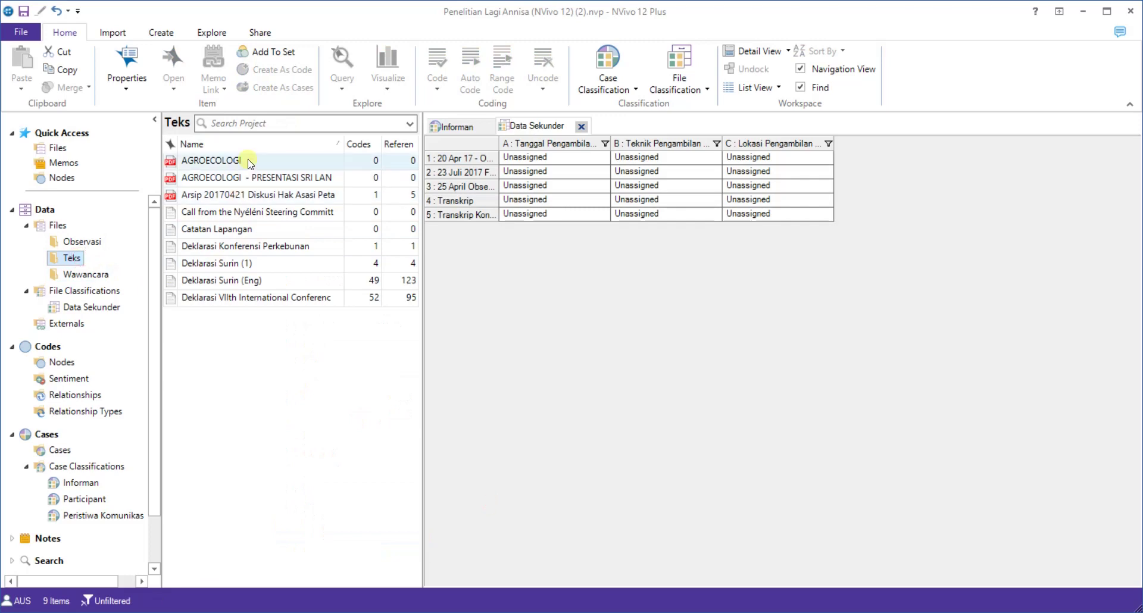
left_click(253, 297, "shift")
right_click(255, 283)
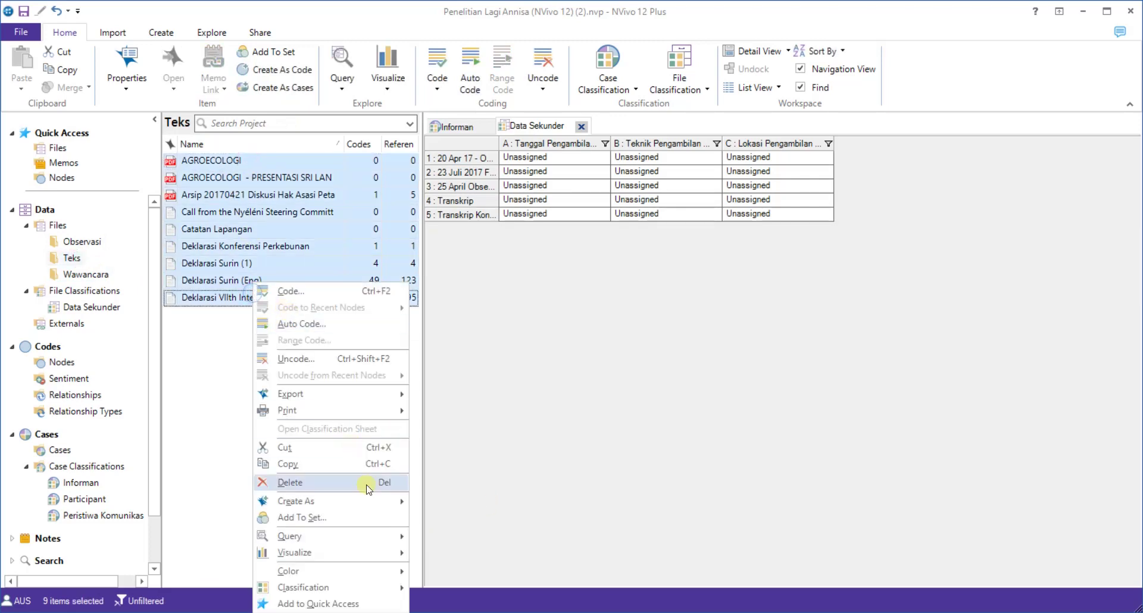
mouse_move(381, 588)
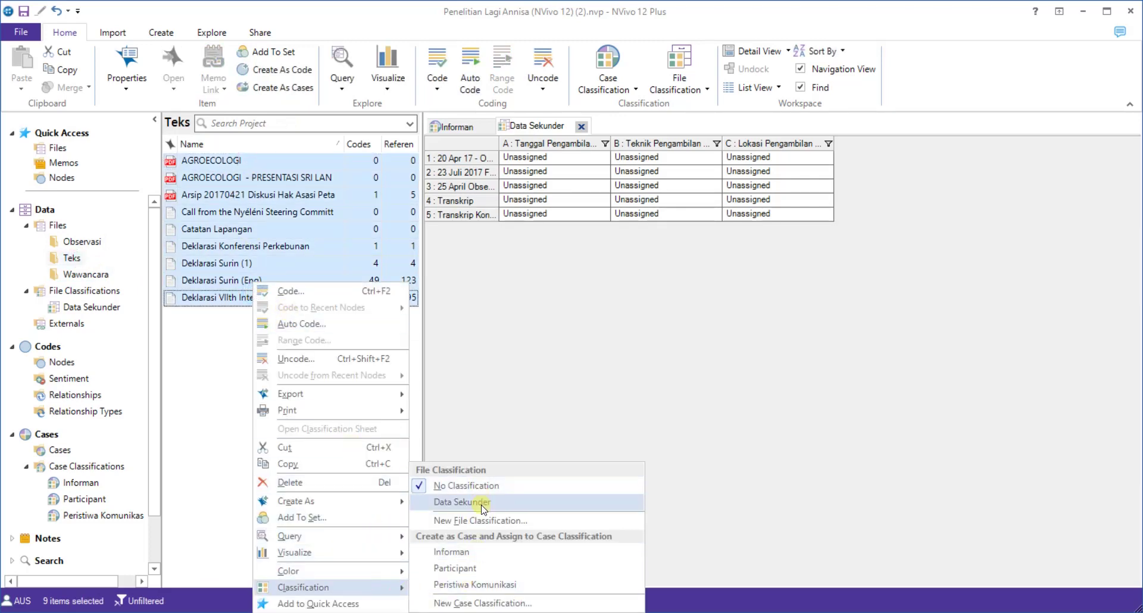
left_click(462, 502)
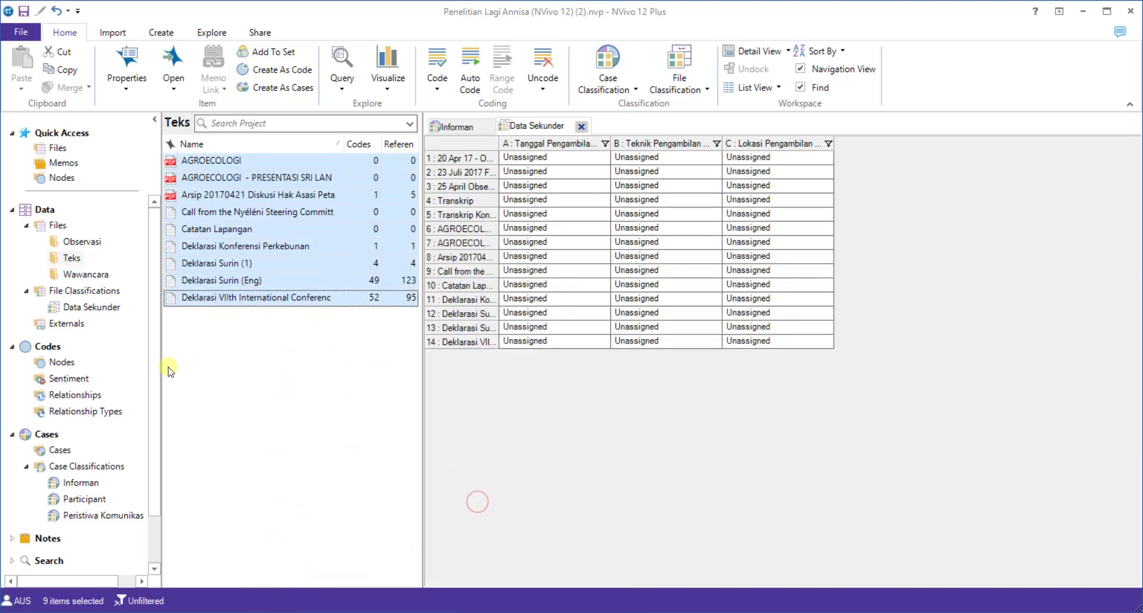
- Assign all files in the Wawancara folder to the Data Sekunder file classification
left_click(85, 274)
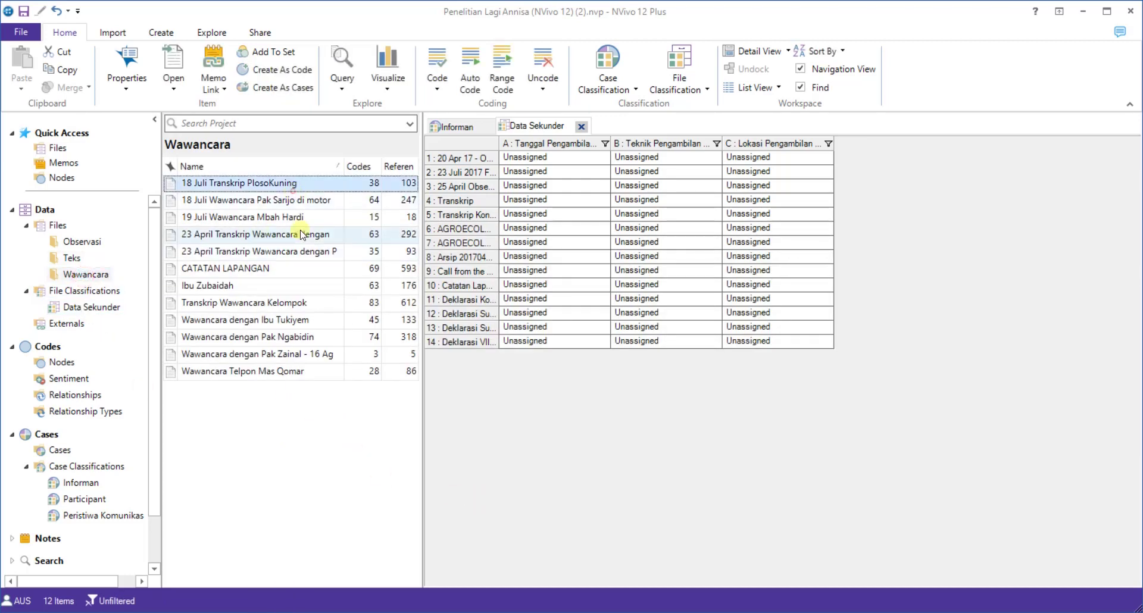
left_click(303, 369, "shift")
right_click(302, 369)
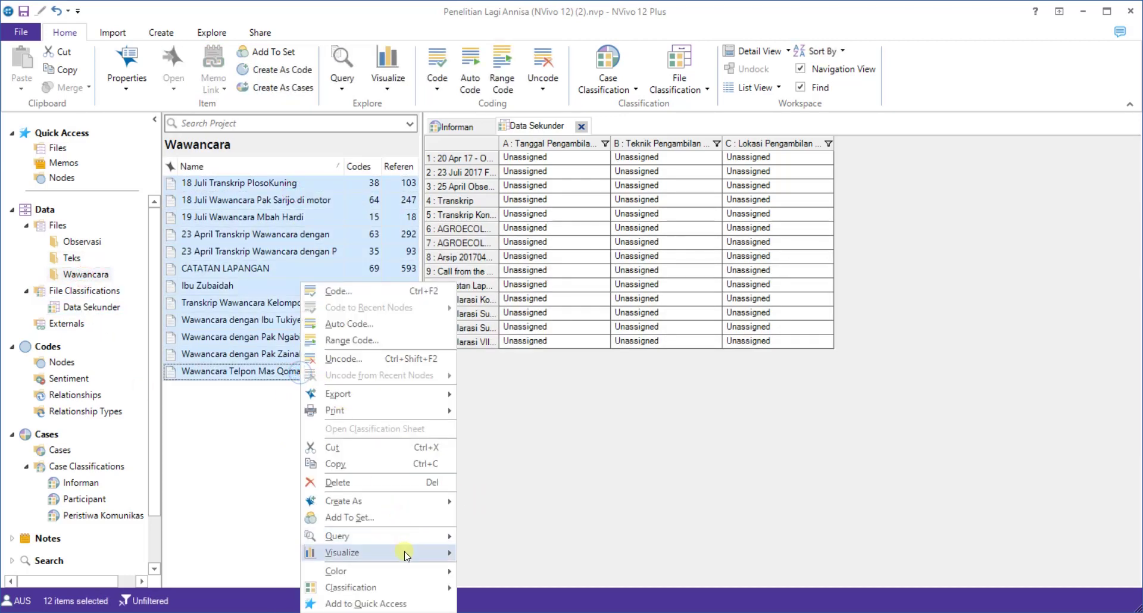
mouse_move(398, 588)
left_click(539, 503)
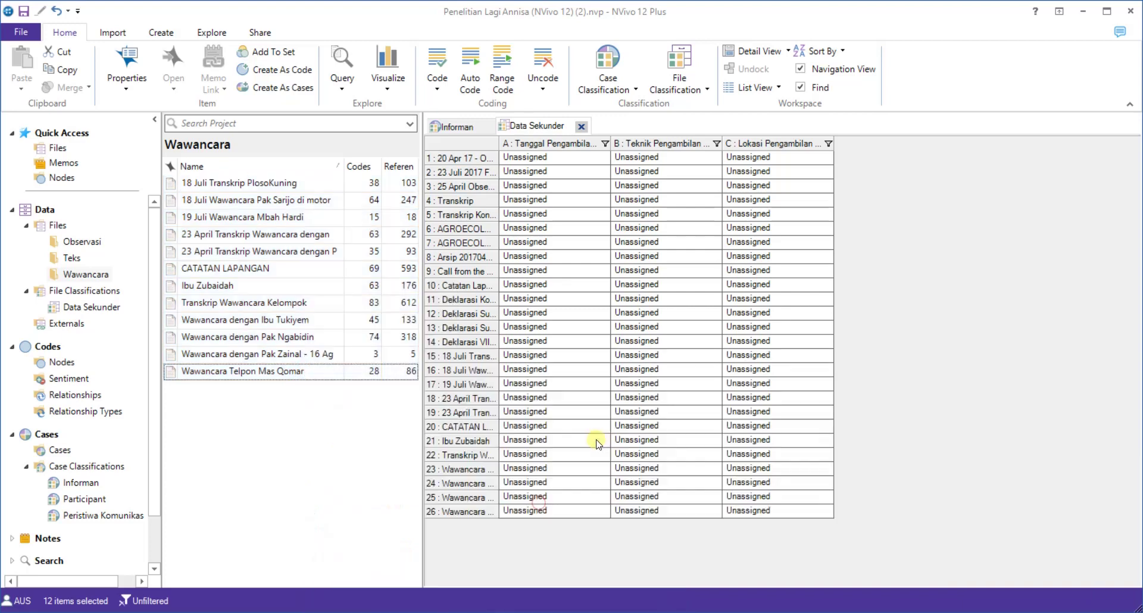
- Set Teknik Pengambilan Data to Data Sekunder for row 11 and to Observasi for rows 1 and 20
left_click(904, 262)
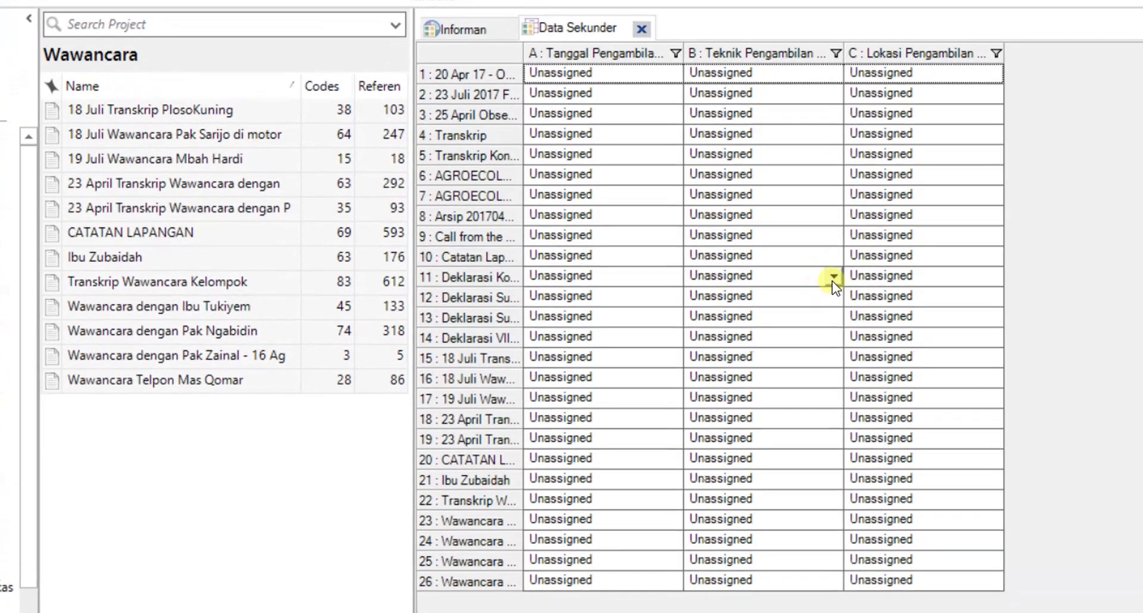
left_click(714, 300)
left_click(776, 365)
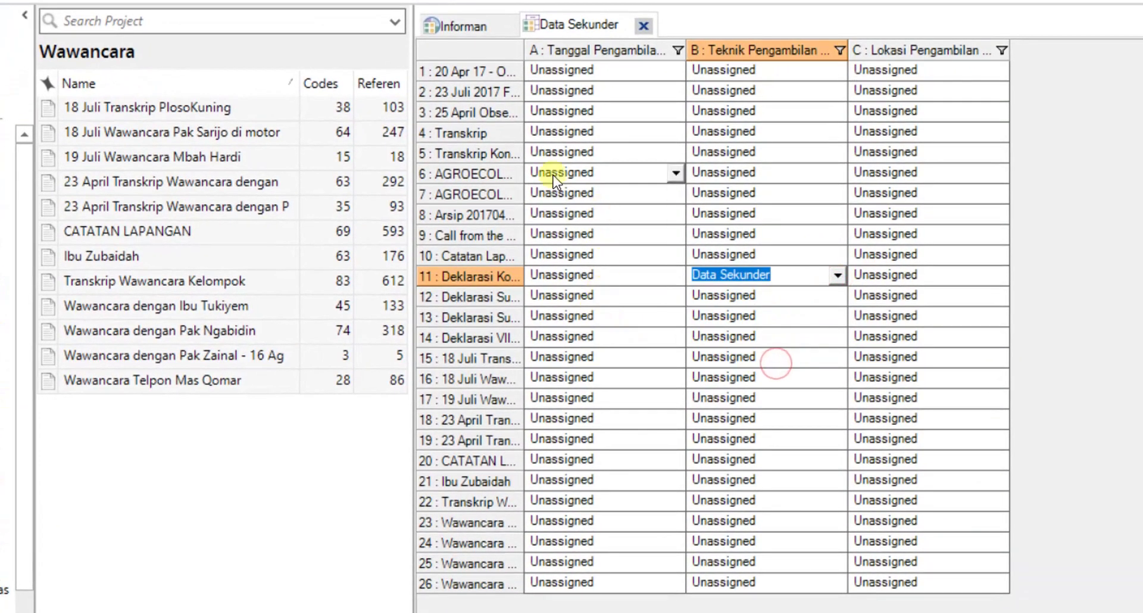
left_click(835, 74)
left_click(838, 71)
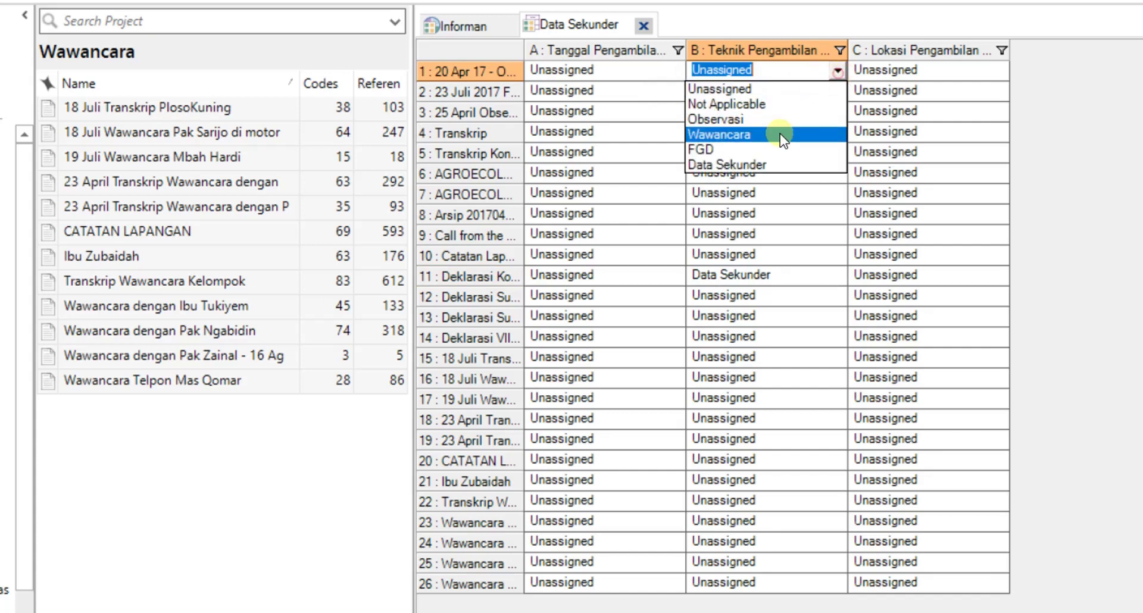
left_click(752, 119)
left_click(835, 459)
left_click(838, 460)
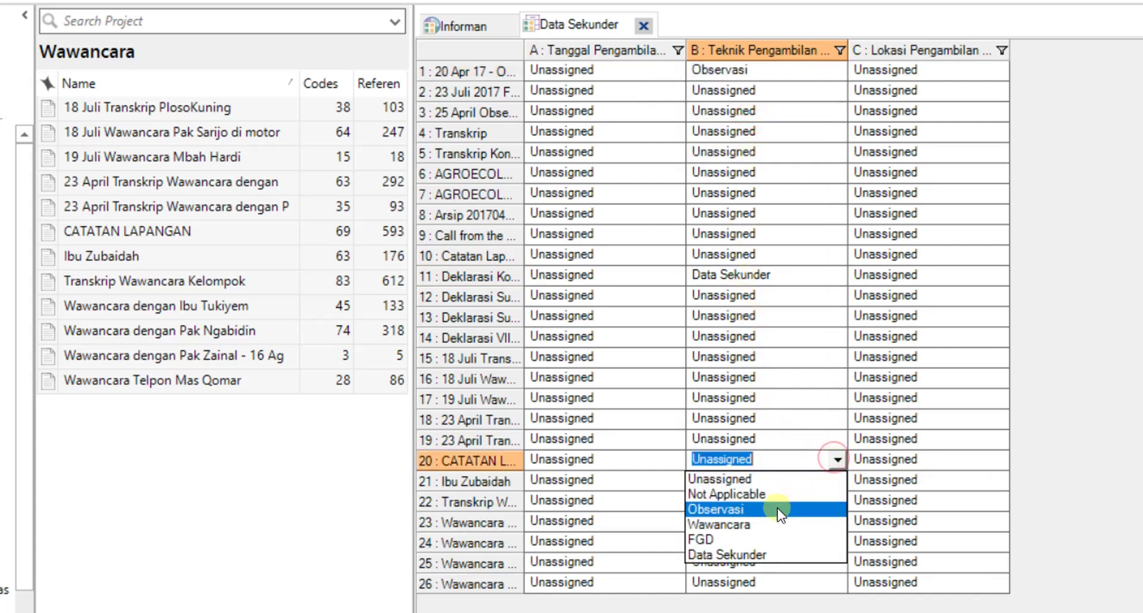
left_click(776, 509)
- Set Teknik Pengambilan Data to Wawancara for the files in rows 22 and 23
left_click(835, 481)
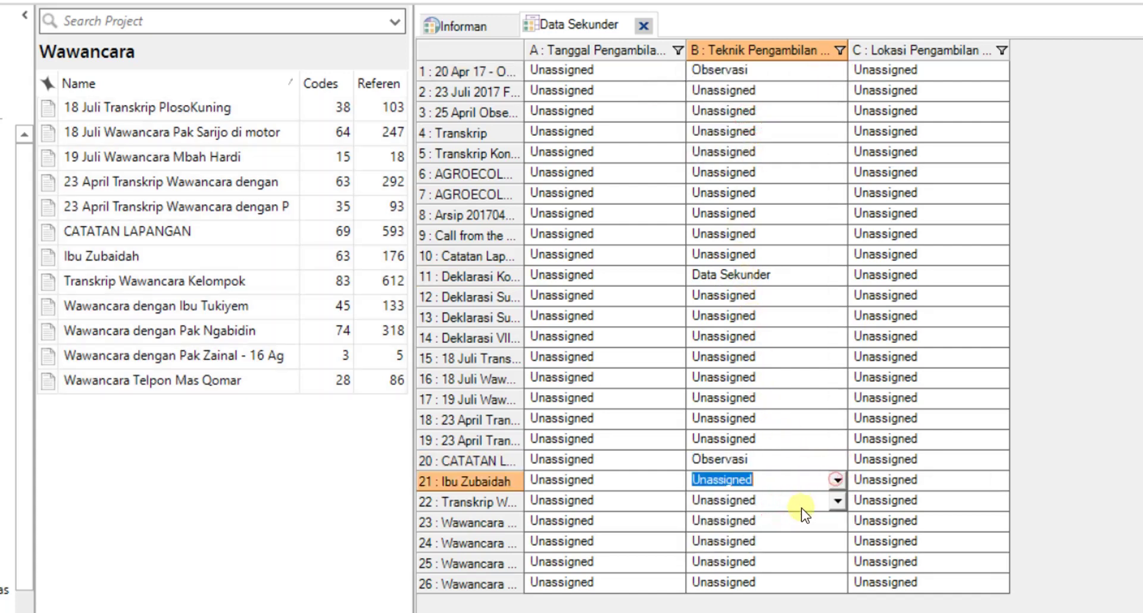
left_click(834, 502)
left_click(838, 501)
left_click(777, 564)
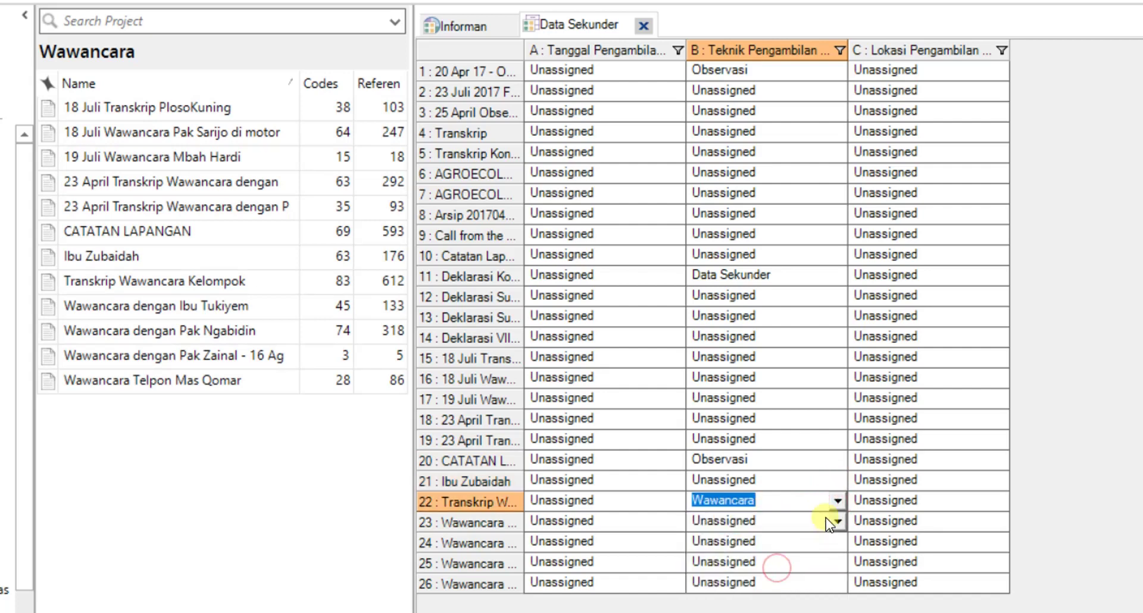
left_click(837, 521)
left_click(774, 582)
left_click(839, 480)
left_click(767, 501)
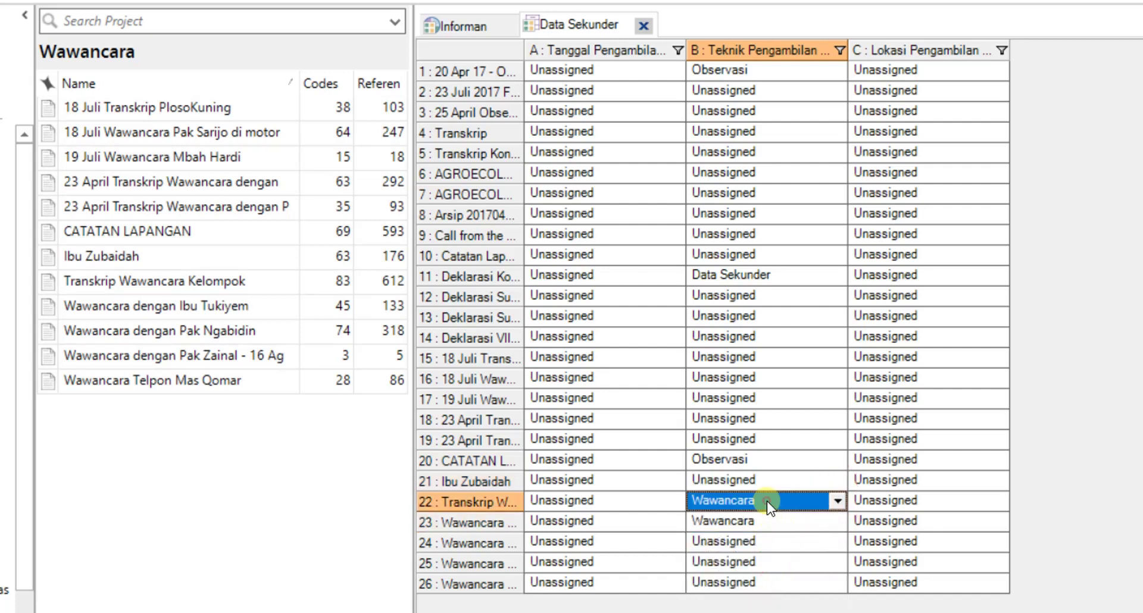
- Set Tanggal Pengambilan Data to Maret 2020 for the first two files in the classification sheet
left_click(595, 75)
left_click(676, 70)
left_click(615, 120)
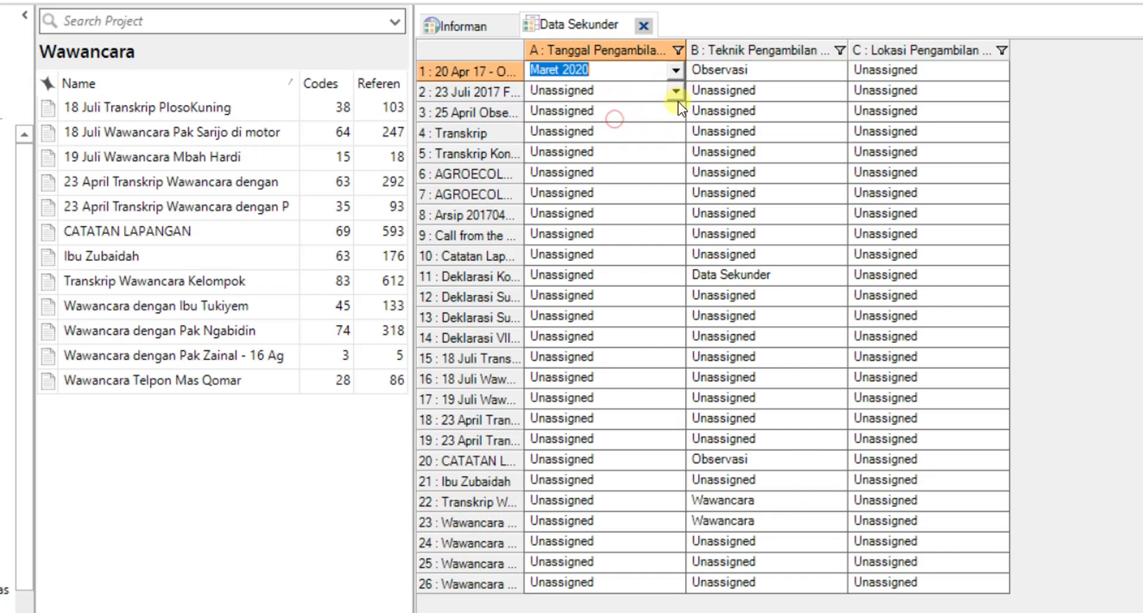
left_click(676, 91)
left_click(675, 92)
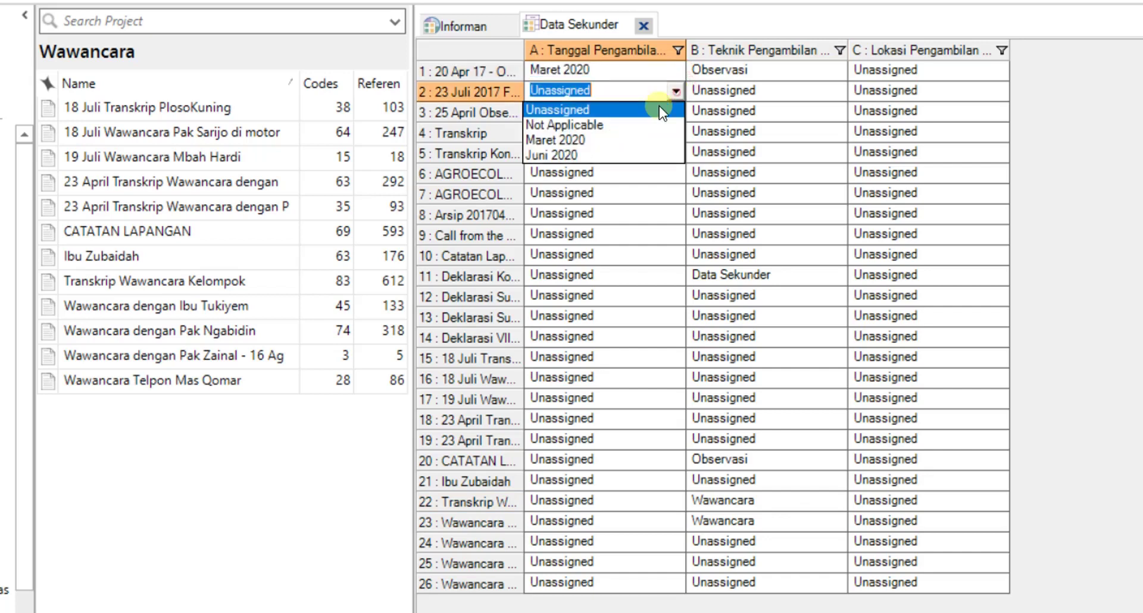
left_click(621, 141)
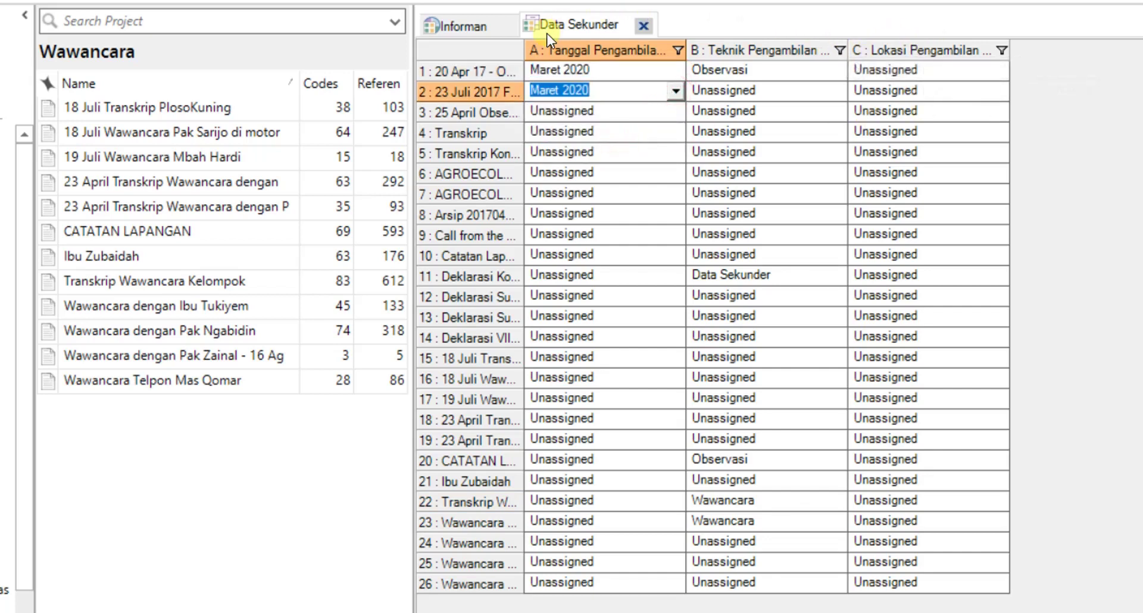
- Add Jawa Barat as a value of the Lokasi Pengambilan Data attribute in the Data Sekunder file classification
right_click(956, 52)
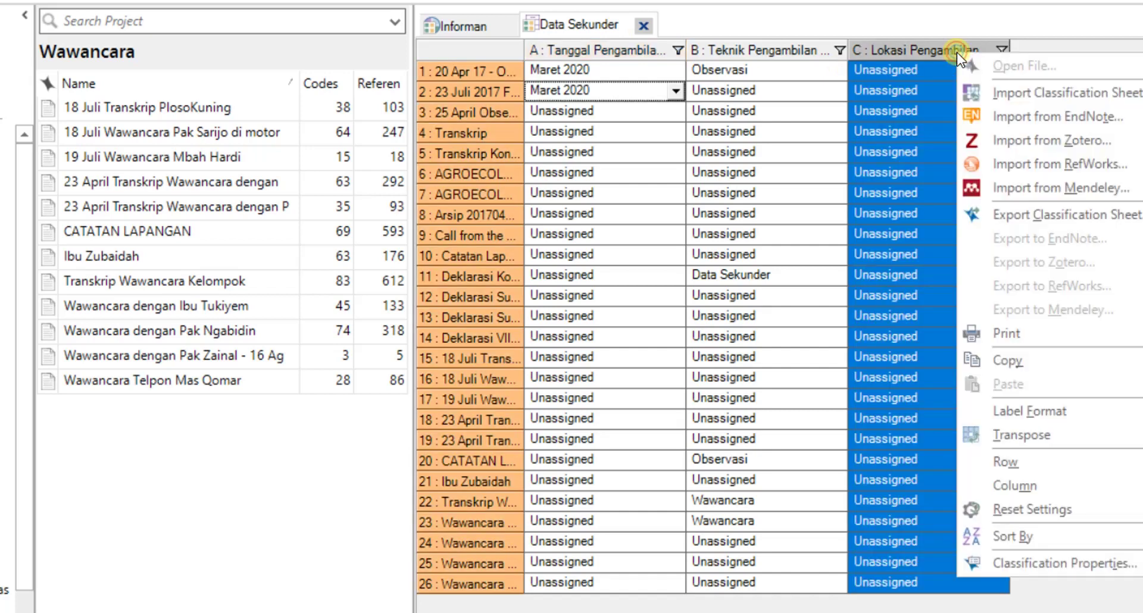
left_click(1055, 551)
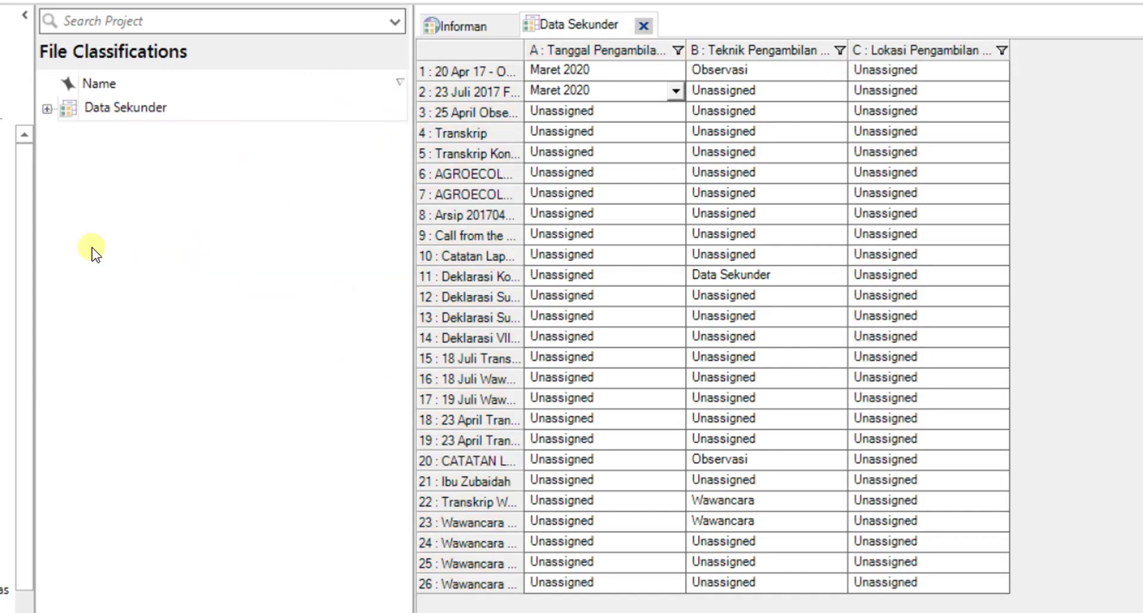
left_click(53, 103)
left_click(47, 109)
right_click(174, 215)
left_click(262, 465)
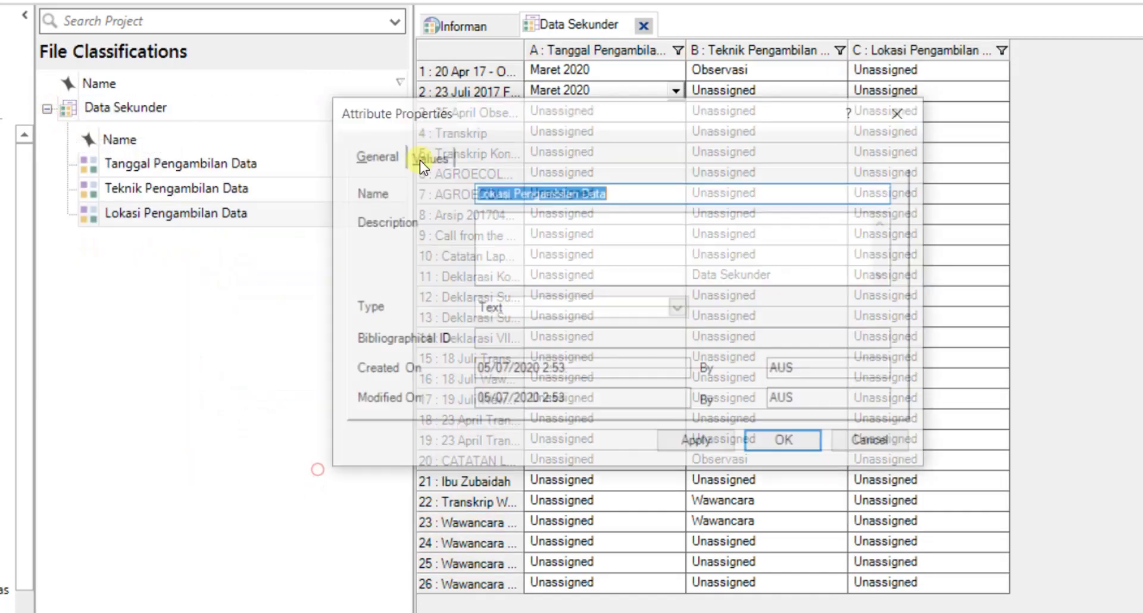
left_click(428, 156)
left_click(390, 405)
type("Jawa")
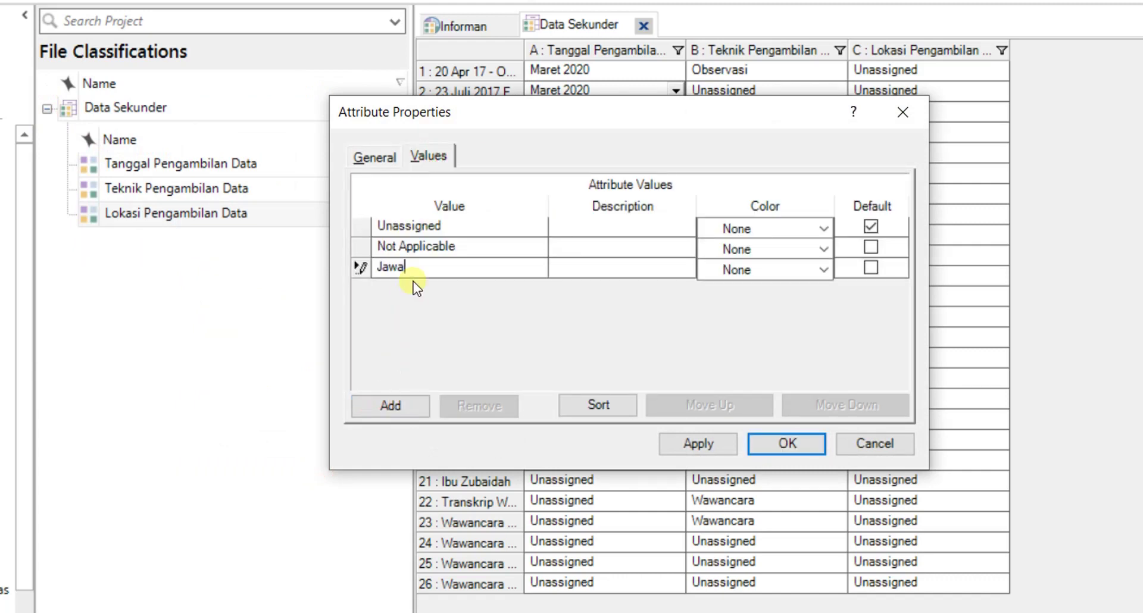
type(" Barat")
- Add Sumatera Utara as another value of the Lokasi Pengambilan Data attribute
left_click(381, 402)
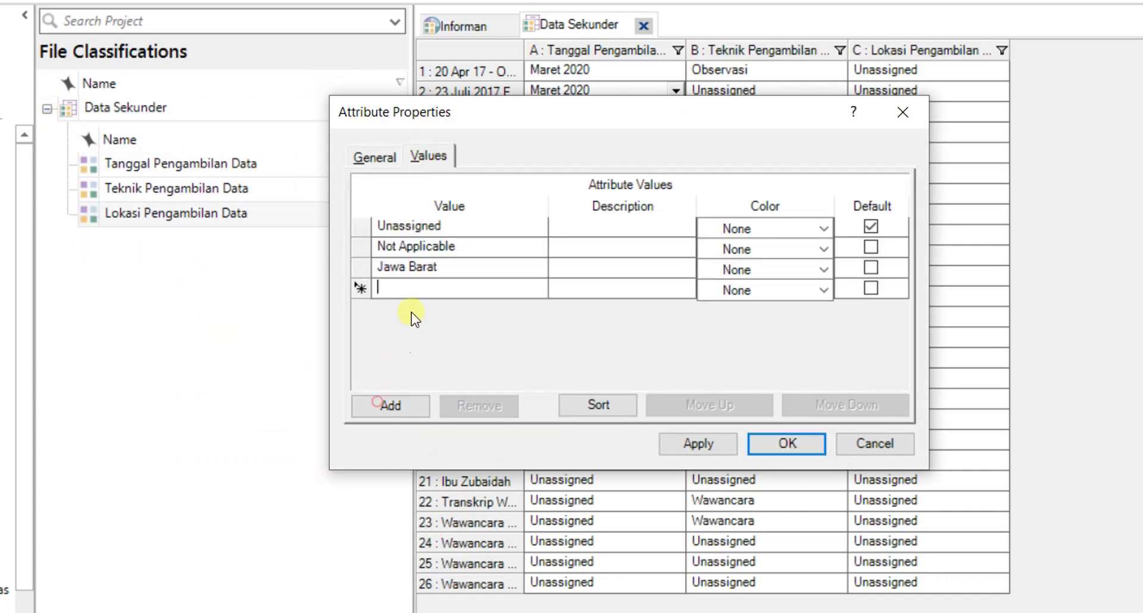
type("Sumatar")
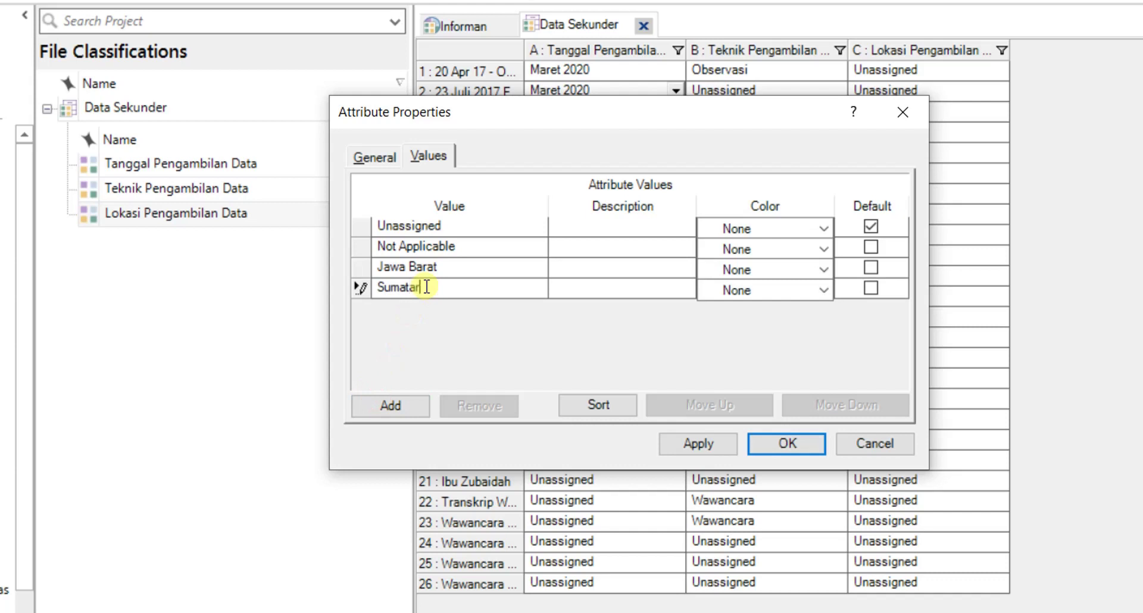
key("BackSpace")
key("BackSpace")
type("ra Utara")
left_click(403, 291)
type("e")
- Add Palembang to the Lokasi Pengambilan Data attribute values and save the attribute properties
left_click(392, 407)
left_click(787, 444)
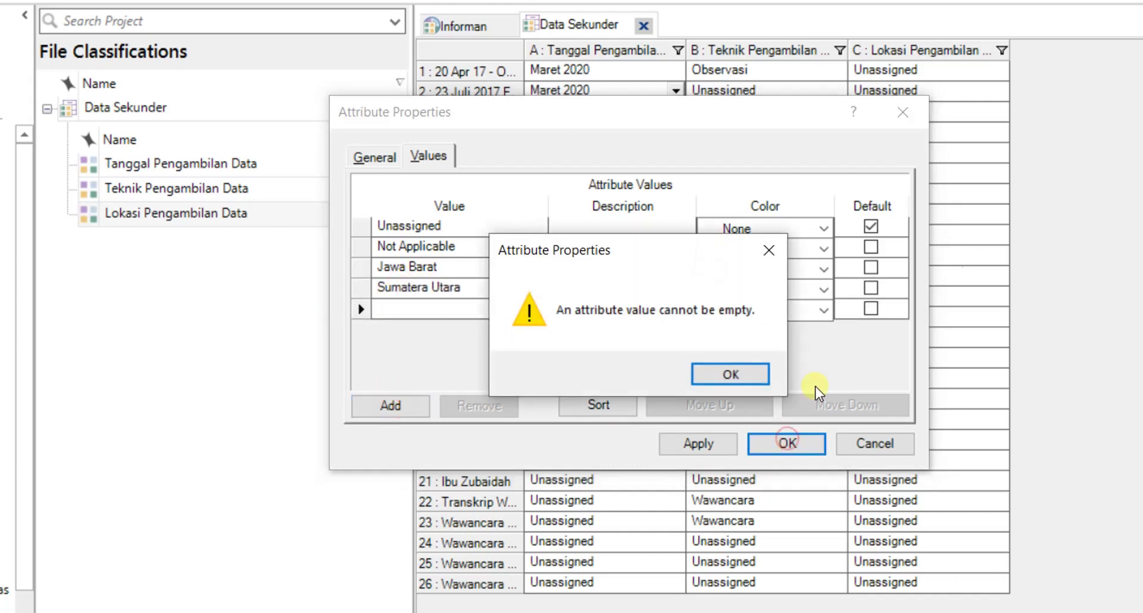
left_click(731, 374)
type("Palembang")
left_click(788, 443)
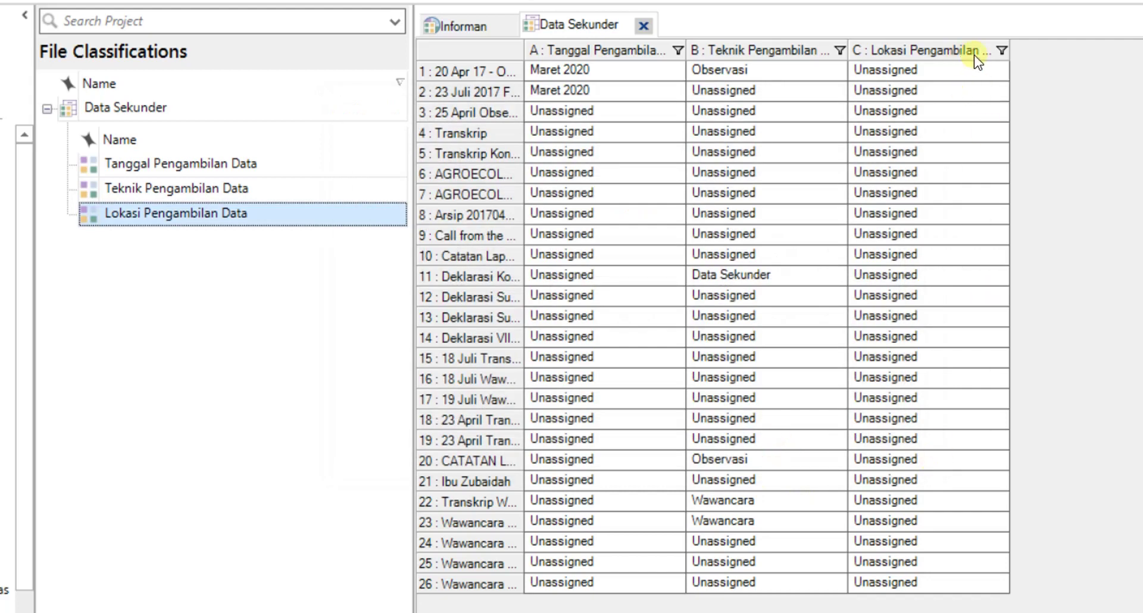
- Set Lokasi Pengambilan Data to Jawa Barat for row 1 and to Sumatera Utara for row 2
left_click(1008, 69)
left_click(964, 111)
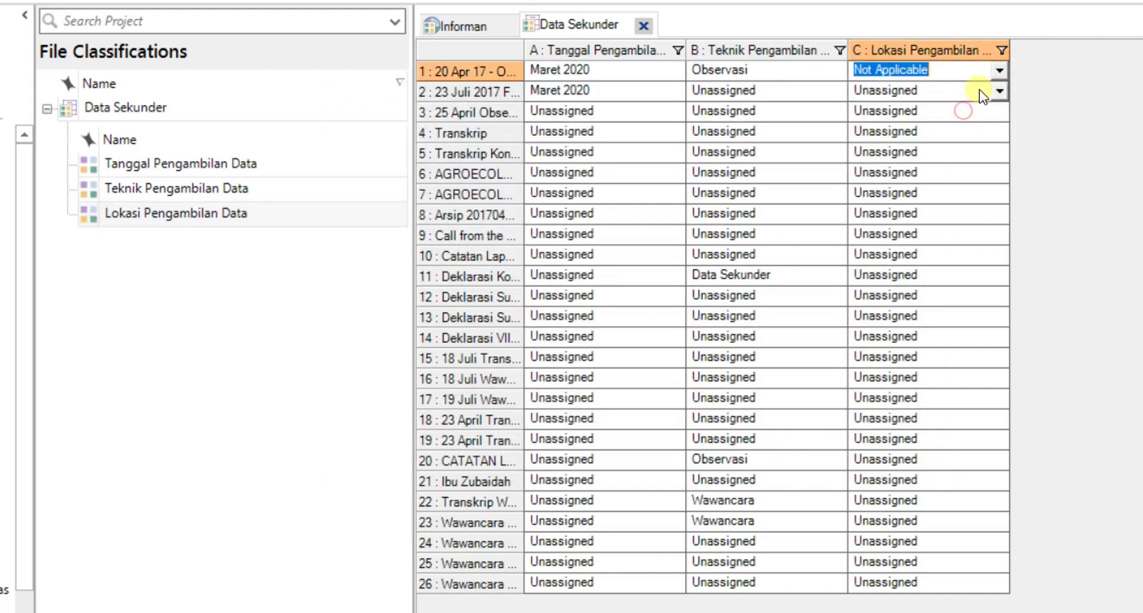
left_click(999, 71)
left_click(982, 119)
left_click(1000, 91)
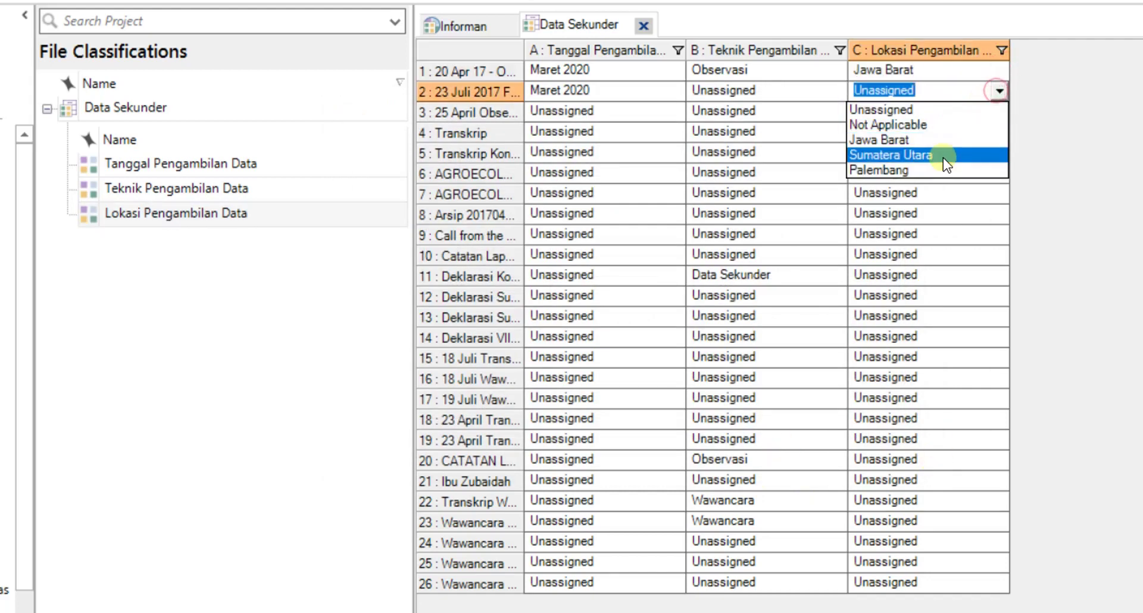
left_click(944, 156)
- Set Lokasi Pengambilan Data to Palembang for the file in row 3
left_click(998, 113)
left_click(999, 112)
left_click(949, 188)
left_click(1079, 272)
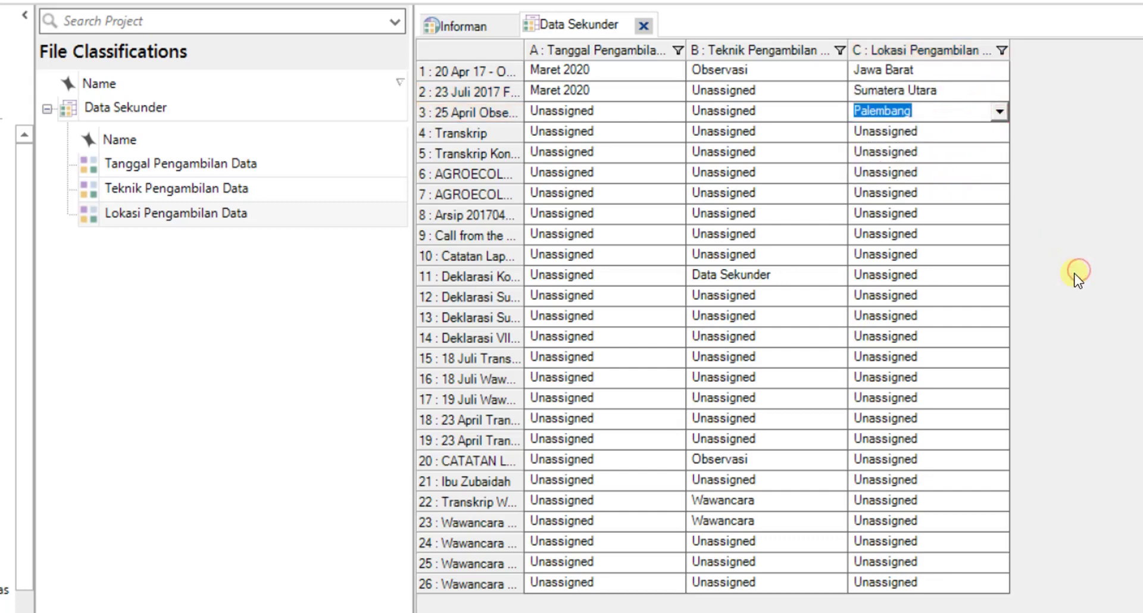